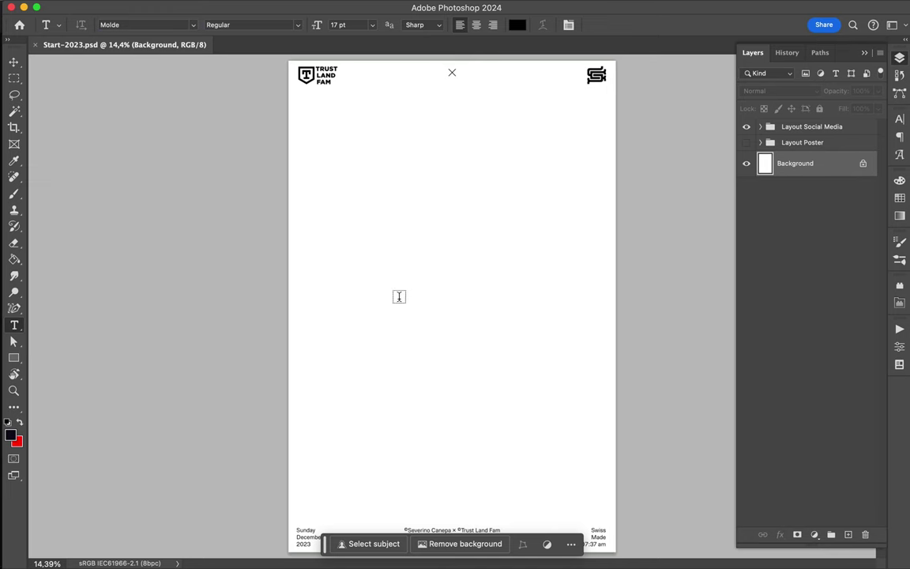
Step: Look through the font style list for Molde and close it without changing the font
{"action": "left_click", "coordinate": [178, 26]}
{"action": "left_click", "coordinate": [194, 26]}
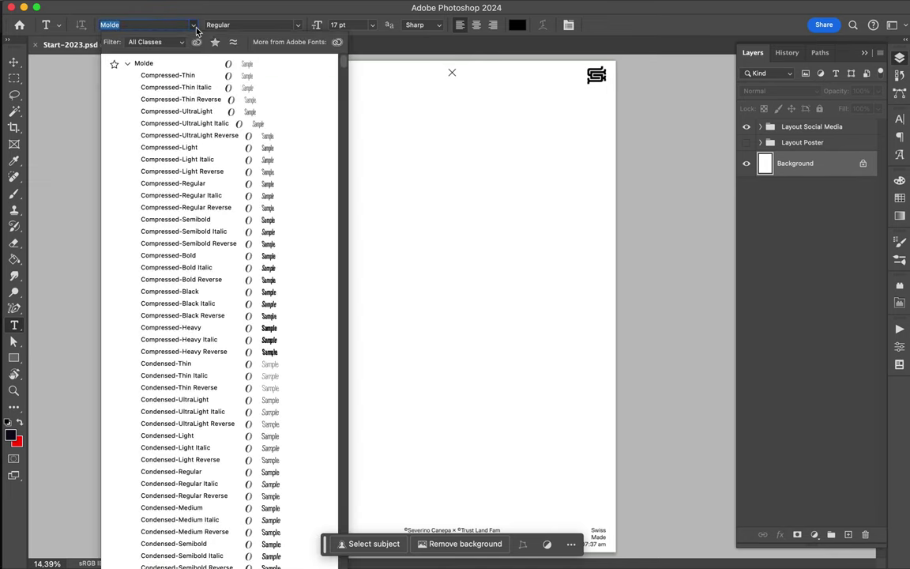
{"action": "left_click", "coordinate": [200, 14]}
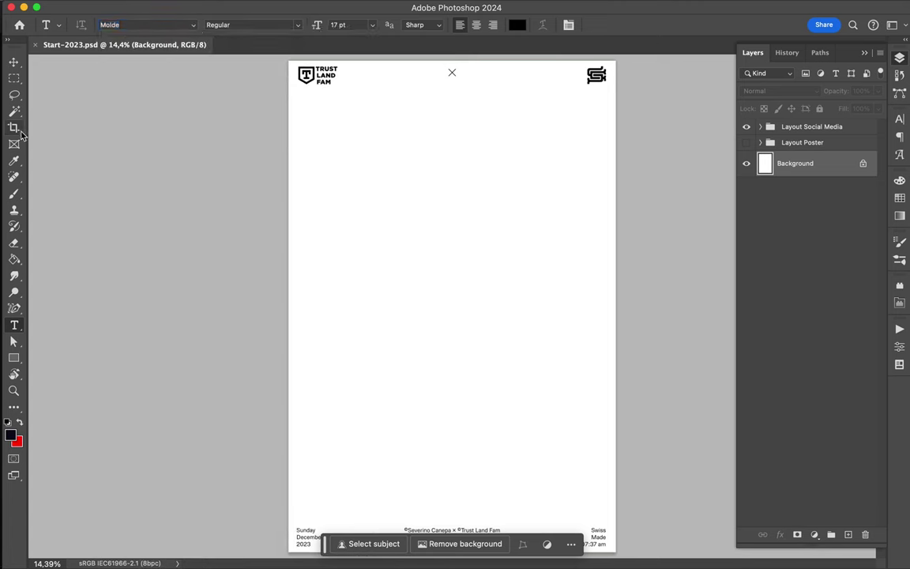
Step: Switch to the Brush tool and pick the One Sided marker brush at 516 px
{"action": "key", "text": "b"}
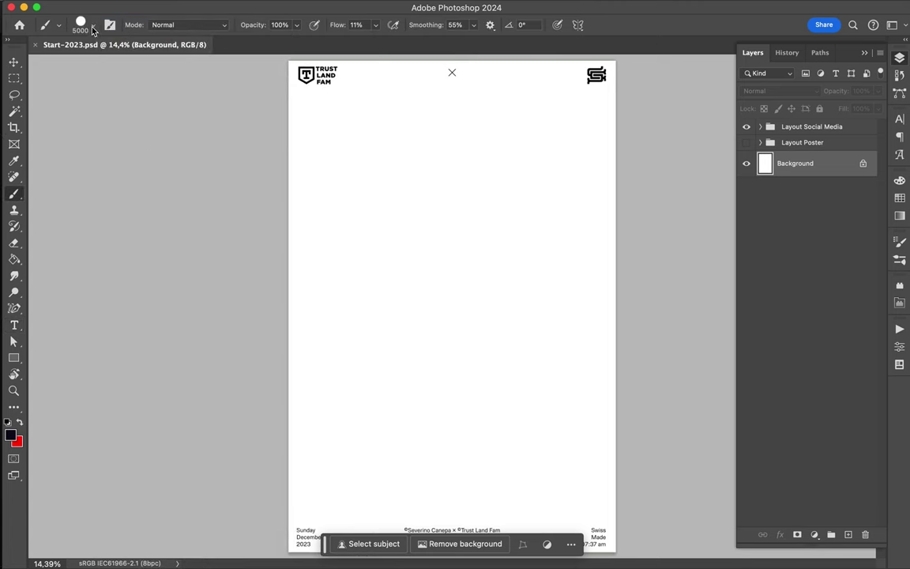
{"action": "left_click", "coordinate": [93, 29]}
{"action": "key", "text": "Escape"}
{"action": "left_click", "coordinate": [84, 26]}
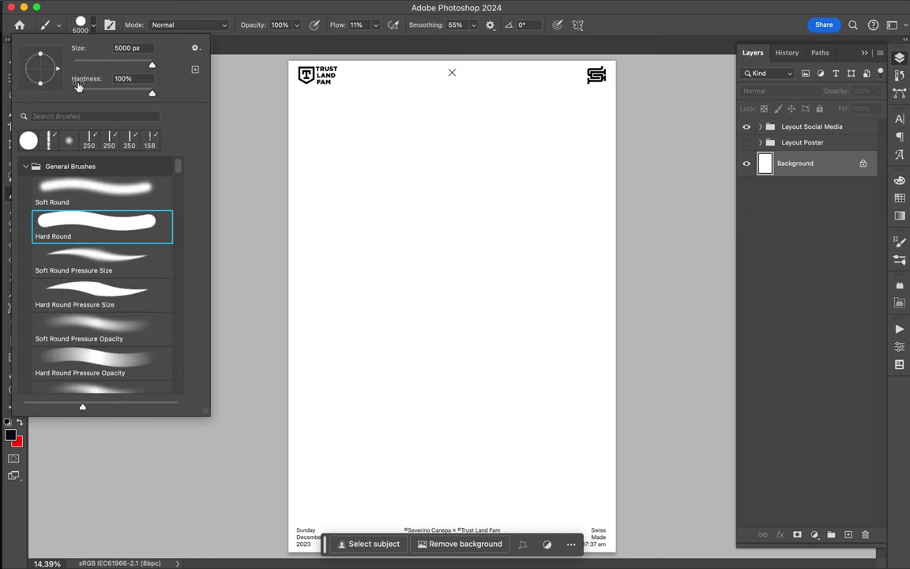
{"action": "left_click", "coordinate": [26, 166]}
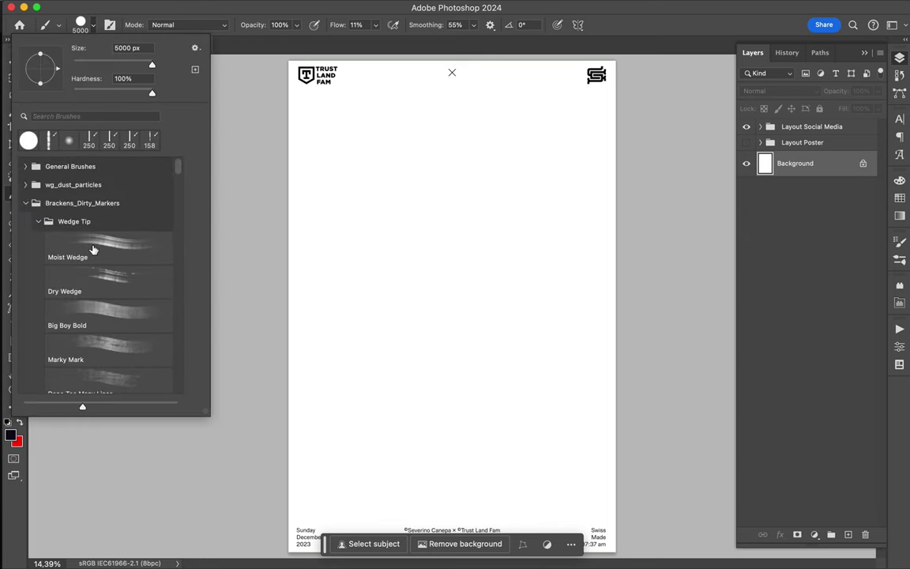
{"action": "scroll", "coordinate": [92, 249], "scroll_direction": "down", "scroll_amount": 2}
{"action": "scroll", "coordinate": [95, 257], "scroll_direction": "down", "scroll_amount": 5}
{"action": "scroll", "coordinate": [97, 260], "scroll_direction": "down", "scroll_amount": 2}
{"action": "scroll", "coordinate": [99, 263], "scroll_direction": "up", "scroll_amount": 3}
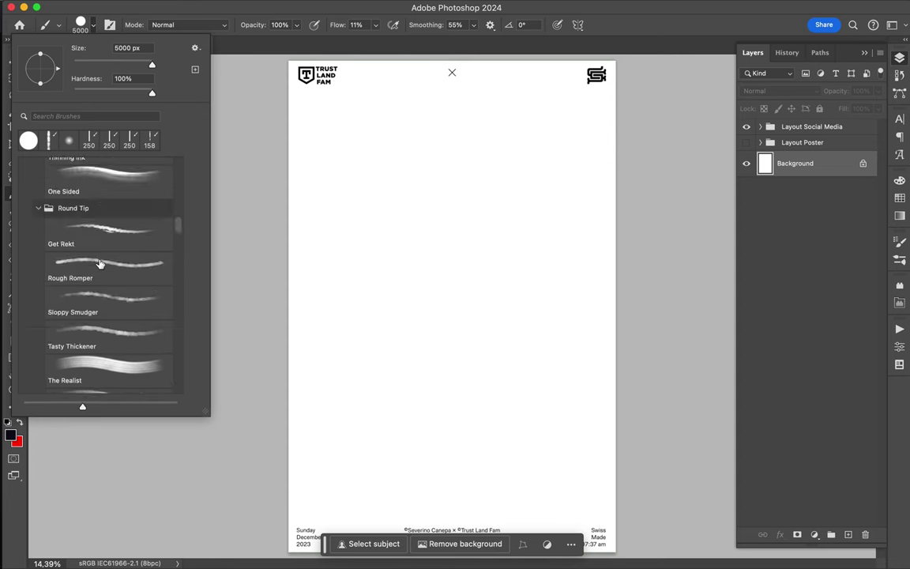
{"action": "scroll", "coordinate": [99, 263], "scroll_direction": "up", "scroll_amount": 2}
{"action": "left_click", "coordinate": [96, 251]}
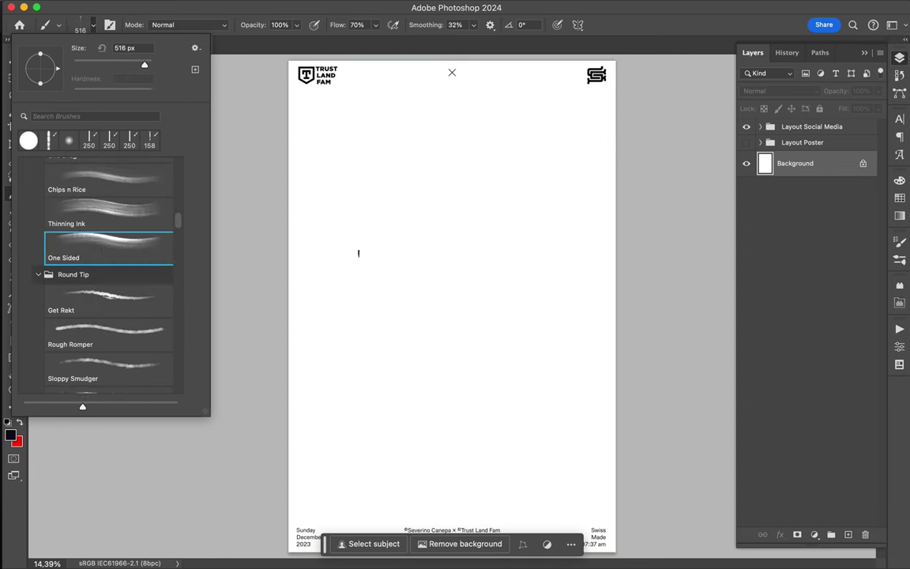
Step: Paint a long thick wavy stroke curving through the lower half of the poster
{"action": "left_click", "coordinate": [345, 247]}
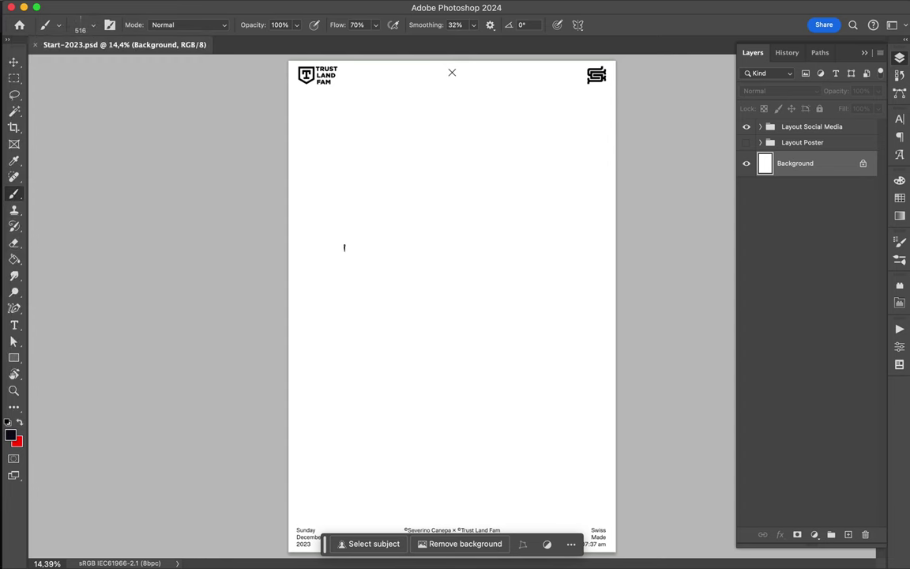
{"action": "mouse_move", "coordinate": [354, 256]}
{"action": "left_mouse_down"}
{"action": "mouse_move", "coordinate": [416, 292]}
{"action": "mouse_move", "coordinate": [471, 264]}
{"action": "mouse_move", "coordinate": [513, 313]}
{"action": "mouse_move", "coordinate": [382, 356]}
{"action": "mouse_move", "coordinate": [373, 401]}
{"action": "mouse_move", "coordinate": [516, 386]}
{"action": "mouse_move", "coordinate": [513, 420]}
{"action": "mouse_move", "coordinate": [479, 427]}
{"action": "left_mouse_up"}
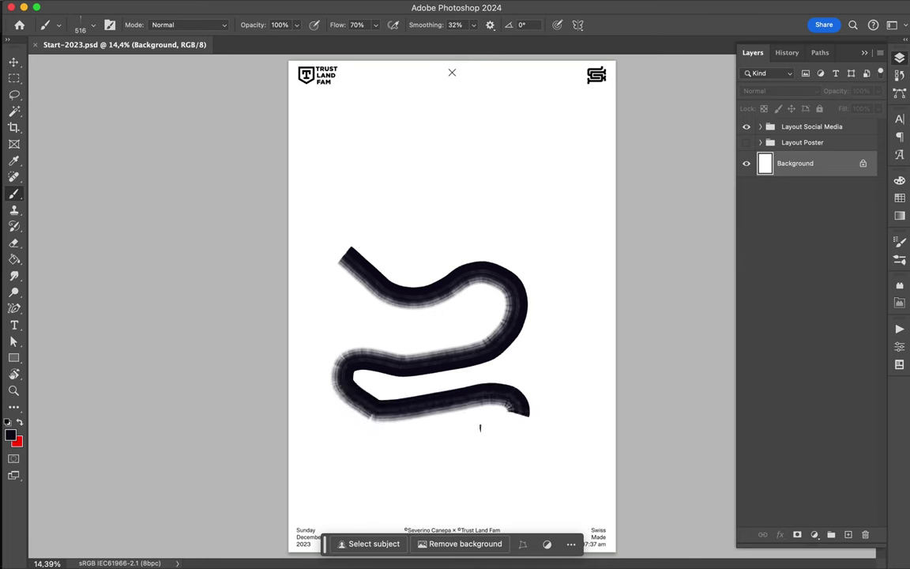
{"action": "mouse_move", "coordinate": [479, 427]}
{"action": "left_mouse_down"}
{"action": "mouse_move", "coordinate": [478, 456]}
{"action": "mouse_move", "coordinate": [500, 474]}
{"action": "left_mouse_up"}
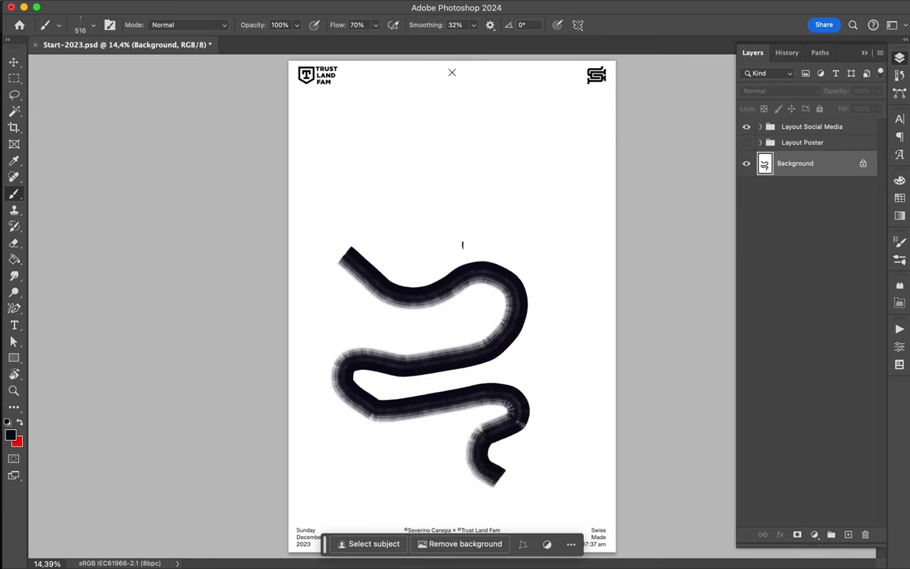
Step: Paint thick S and V-shaped strokes above the wave, undoing rejected attempts
{"action": "mouse_move", "coordinate": [463, 251]}
{"action": "left_mouse_down"}
{"action": "mouse_move", "coordinate": [490, 191]}
{"action": "mouse_move", "coordinate": [441, 160]}
{"action": "mouse_move", "coordinate": [435, 140]}
{"action": "mouse_move", "coordinate": [446, 129]}
{"action": "mouse_move", "coordinate": [473, 125]}
{"action": "mouse_move", "coordinate": [520, 158]}
{"action": "mouse_move", "coordinate": [552, 189]}
{"action": "mouse_move", "coordinate": [566, 224]}
{"action": "left_mouse_up"}
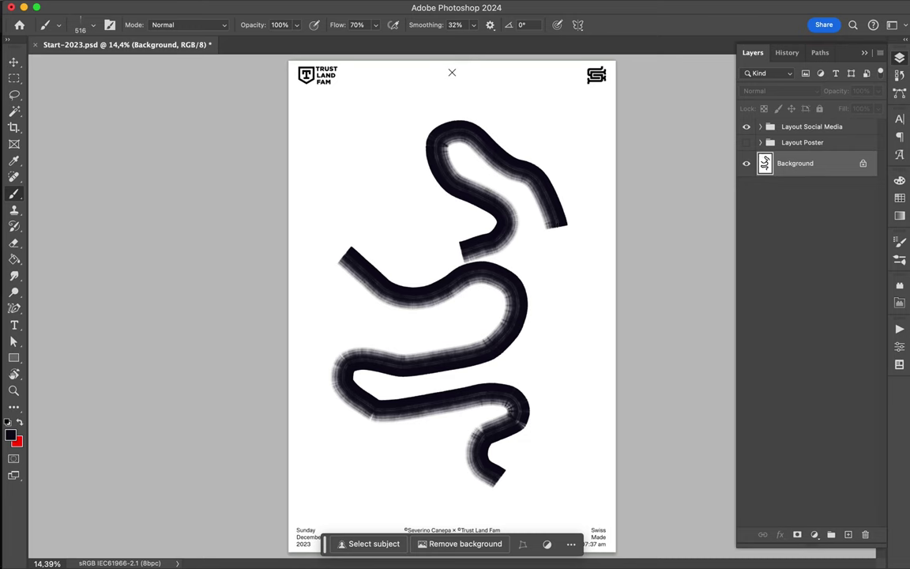
{"action": "key", "text": "ctrl+z"}
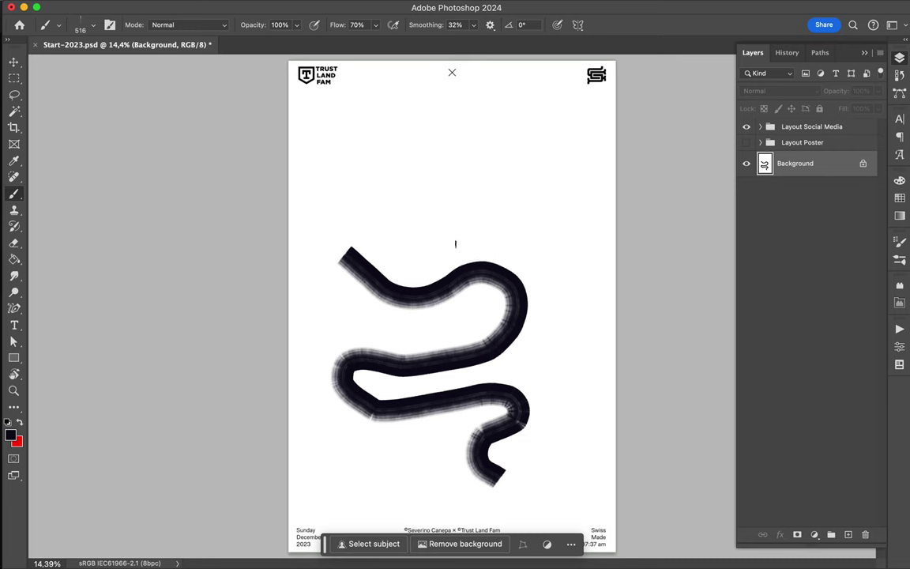
{"action": "mouse_move", "coordinate": [457, 249]}
{"action": "left_mouse_down"}
{"action": "mouse_move", "coordinate": [482, 225]}
{"action": "mouse_move", "coordinate": [474, 196]}
{"action": "mouse_move", "coordinate": [400, 156]}
{"action": "mouse_move", "coordinate": [402, 132]}
{"action": "mouse_move", "coordinate": [451, 117]}
{"action": "mouse_move", "coordinate": [484, 141]}
{"action": "mouse_move", "coordinate": [541, 247]}
{"action": "left_mouse_up"}
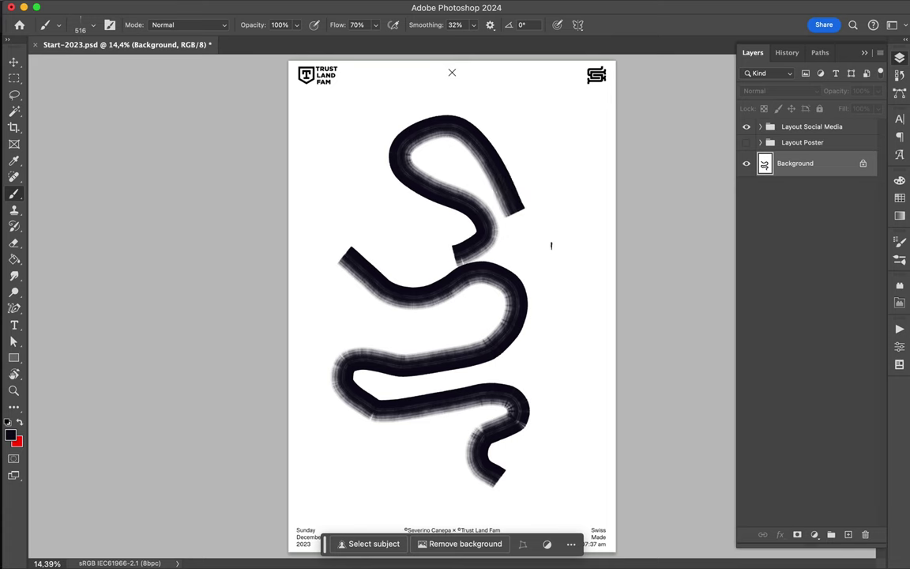
{"action": "left_click_drag", "start_coordinate": [552, 181], "coordinate": [539, 128]}
{"action": "key", "text": "ctrl+z"}
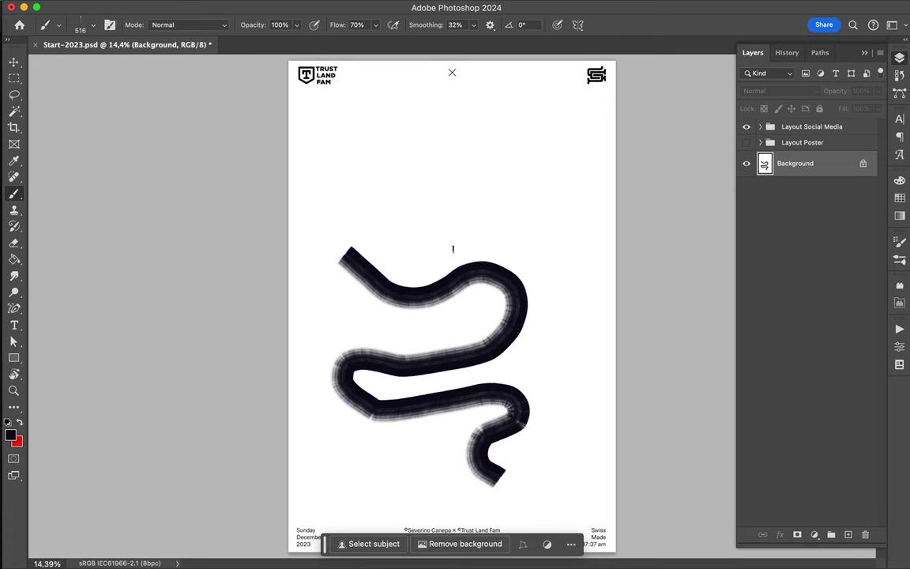
{"action": "mouse_move", "coordinate": [449, 254]}
{"action": "left_mouse_down"}
{"action": "mouse_move", "coordinate": [392, 149]}
{"action": "mouse_move", "coordinate": [408, 135]}
{"action": "mouse_move", "coordinate": [449, 128]}
{"action": "mouse_move", "coordinate": [480, 143]}
{"action": "left_mouse_up"}
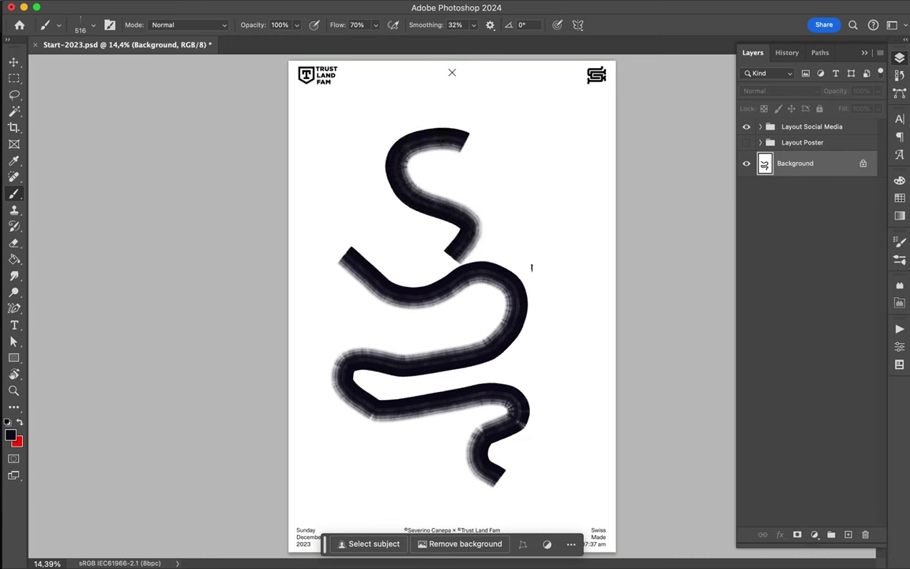
{"action": "mouse_move", "coordinate": [538, 274]}
{"action": "left_mouse_down"}
{"action": "mouse_move", "coordinate": [559, 245]}
{"action": "mouse_move", "coordinate": [543, 123]}
{"action": "left_mouse_up"}
{"action": "left_click_drag", "start_coordinate": [514, 220], "coordinate": [554, 272]}
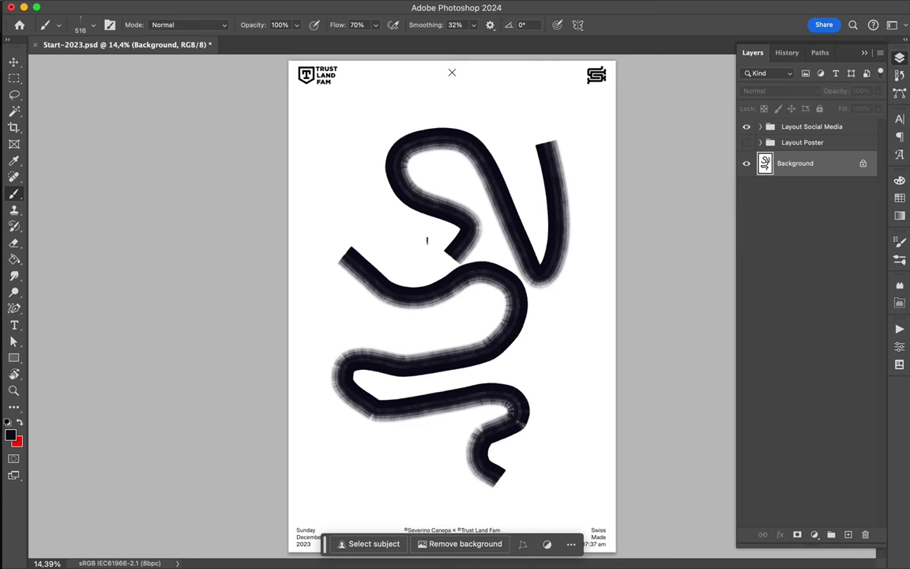
{"action": "key", "text": "ctrl"}
Step: Switch to The Harder They Fall brush at 239 px
{"action": "left_click", "coordinate": [87, 29]}
{"action": "scroll", "coordinate": [140, 231], "scroll_direction": "up", "scroll_amount": 5}
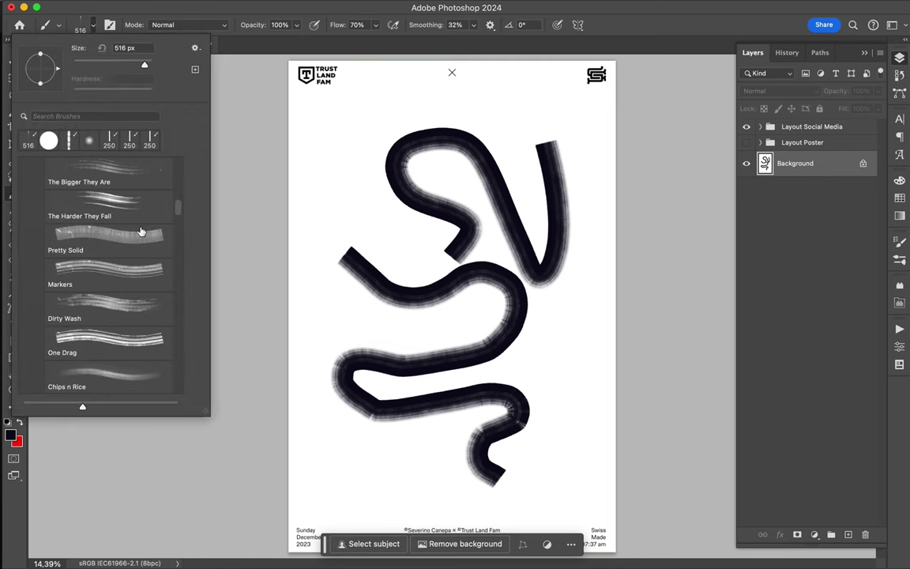
{"action": "left_click", "coordinate": [113, 196]}
{"action": "left_click", "coordinate": [420, 274]}
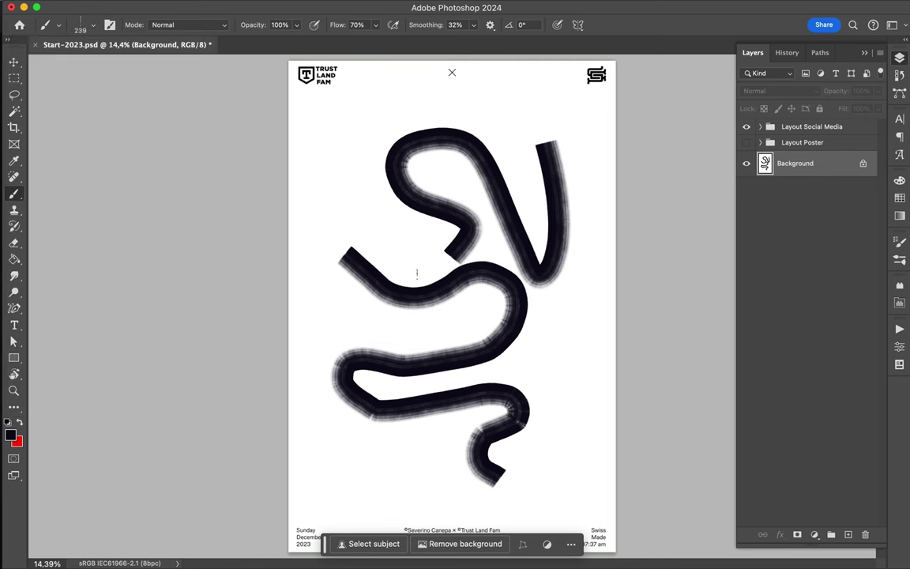
Step: Paint a loop on the left, a curl on the right and a wave near the top
{"action": "mouse_move", "coordinate": [409, 273]}
{"action": "left_mouse_down"}
{"action": "mouse_move", "coordinate": [372, 237]}
{"action": "mouse_move", "coordinate": [344, 295]}
{"action": "mouse_move", "coordinate": [367, 326]}
{"action": "mouse_move", "coordinate": [366, 318]}
{"action": "left_mouse_up"}
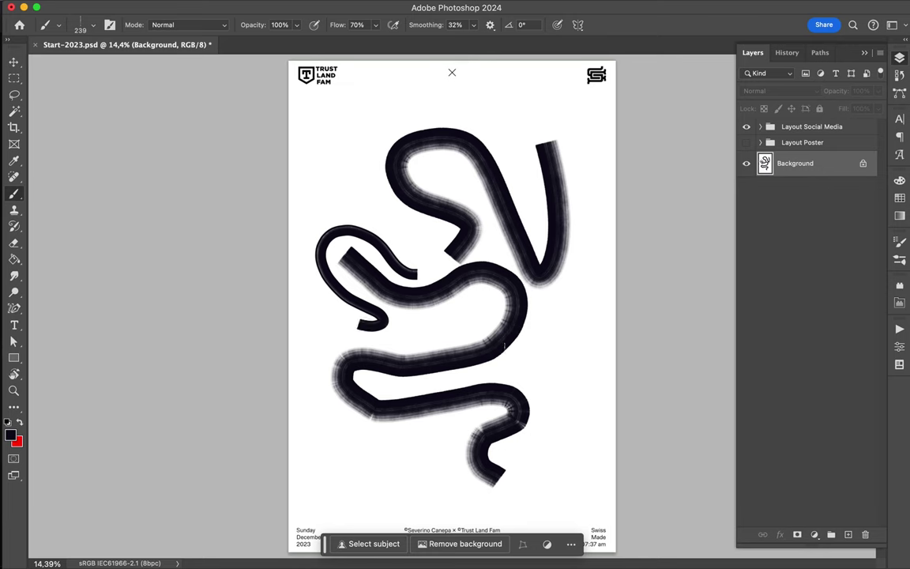
{"action": "mouse_move", "coordinate": [507, 373]}
{"action": "left_mouse_down"}
{"action": "mouse_move", "coordinate": [577, 406]}
{"action": "mouse_move", "coordinate": [545, 304]}
{"action": "mouse_move", "coordinate": [582, 295]}
{"action": "left_mouse_up"}
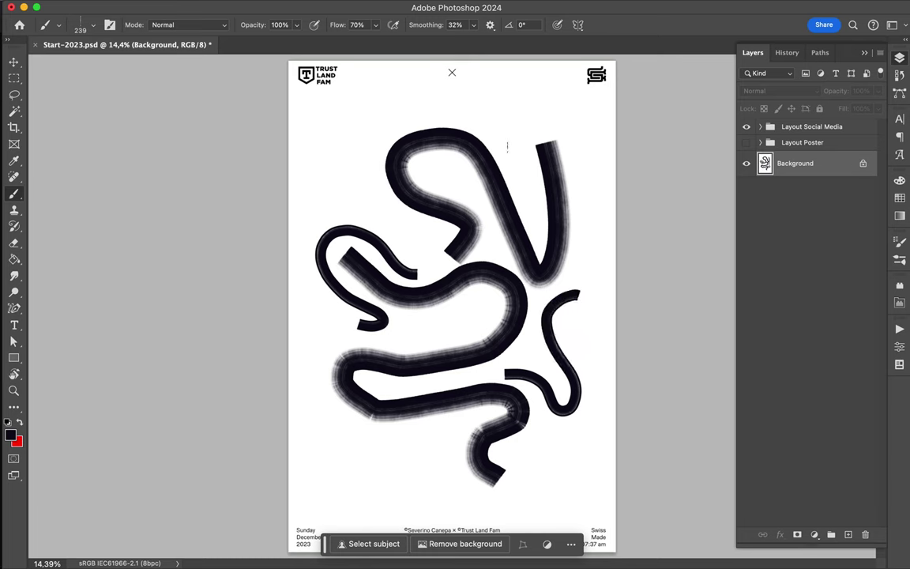
{"action": "mouse_move", "coordinate": [487, 119]}
{"action": "left_mouse_down"}
{"action": "mouse_move", "coordinate": [389, 75]}
{"action": "mouse_move", "coordinate": [503, 94]}
{"action": "left_mouse_up"}
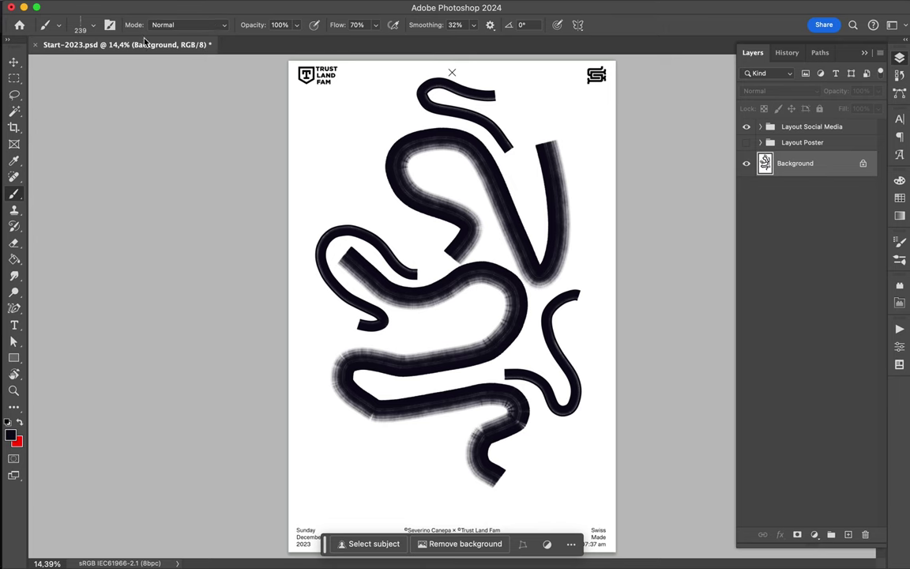
Step: Switch to The Bigger They Are brush at 158 px
{"action": "left_click", "coordinate": [80, 27]}
{"action": "left_click", "coordinate": [115, 170]}
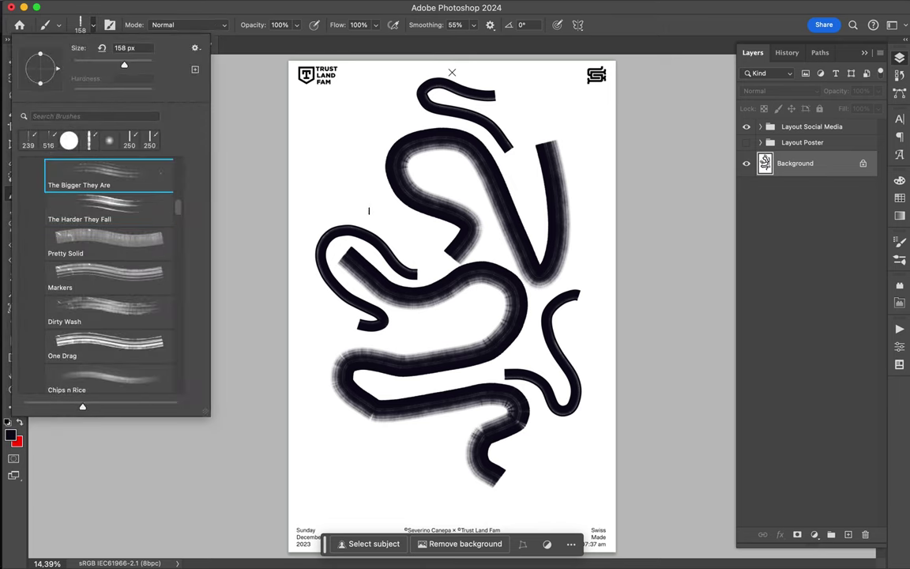
{"action": "left_click", "coordinate": [360, 203]}
Step: Paint thin strokes at upper left, centre, bottom and upper right, undoing one short curve
{"action": "left_click_drag", "start_coordinate": [331, 196], "coordinate": [323, 201]}
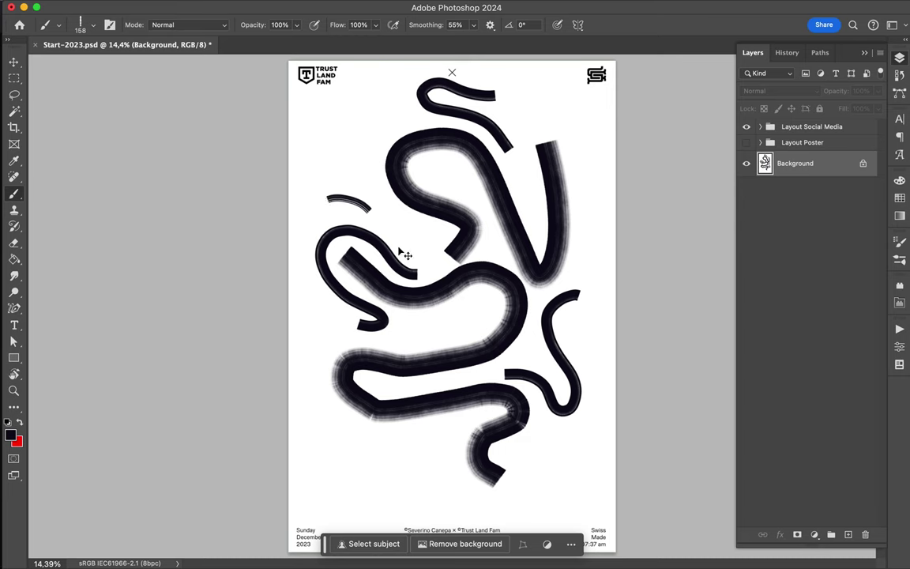
{"action": "key", "text": "ctrl+z"}
{"action": "mouse_move", "coordinate": [392, 243]}
{"action": "left_mouse_down"}
{"action": "mouse_move", "coordinate": [370, 145]}
{"action": "mouse_move", "coordinate": [352, 144]}
{"action": "mouse_move", "coordinate": [346, 169]}
{"action": "mouse_move", "coordinate": [360, 211]}
{"action": "mouse_move", "coordinate": [321, 210]}
{"action": "mouse_move", "coordinate": [314, 219]}
{"action": "left_mouse_up"}
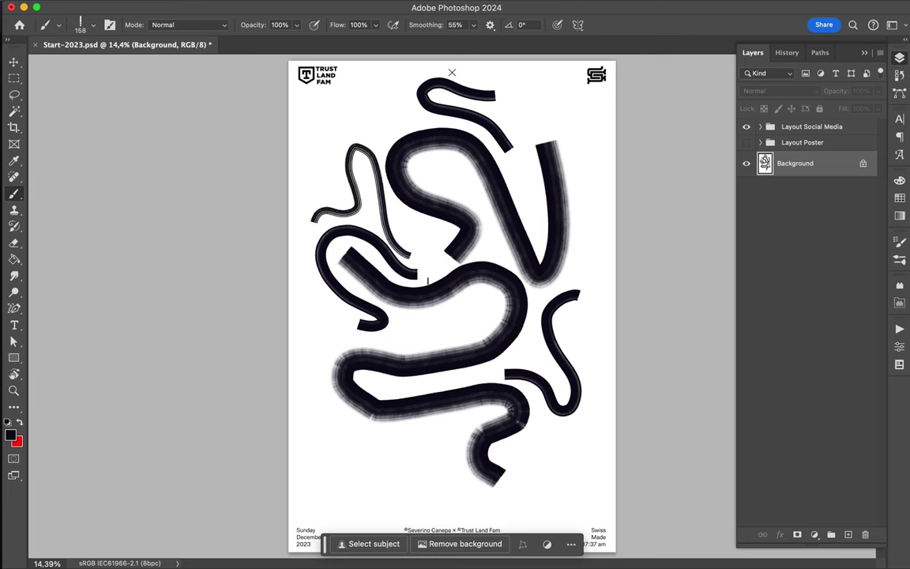
{"action": "mouse_move", "coordinate": [472, 293]}
{"action": "left_mouse_down"}
{"action": "mouse_move", "coordinate": [487, 291]}
{"action": "mouse_move", "coordinate": [498, 317]}
{"action": "mouse_move", "coordinate": [456, 325]}
{"action": "mouse_move", "coordinate": [410, 317]}
{"action": "left_mouse_up"}
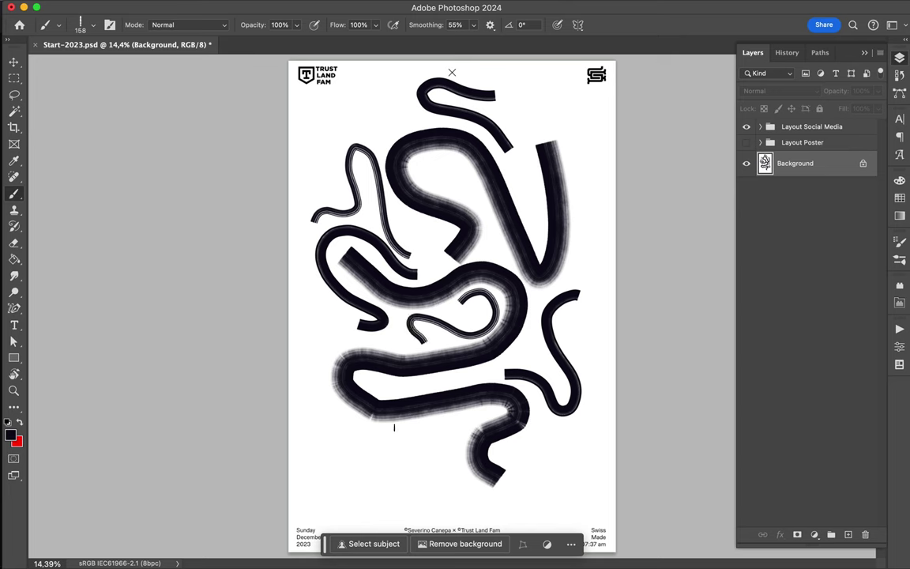
{"action": "mouse_move", "coordinate": [397, 425]}
{"action": "left_mouse_down"}
{"action": "mouse_move", "coordinate": [436, 440]}
{"action": "mouse_move", "coordinate": [429, 462]}
{"action": "mouse_move", "coordinate": [479, 487]}
{"action": "left_mouse_up"}
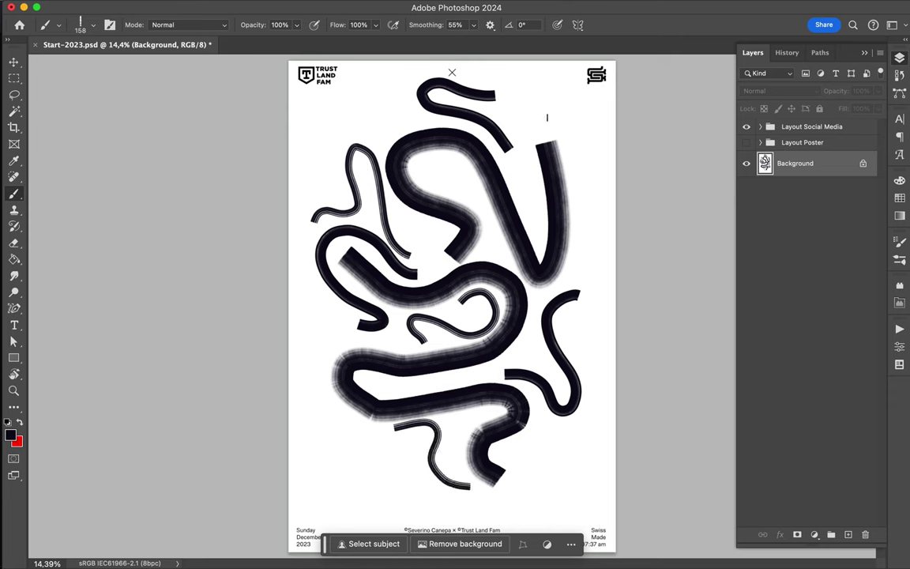
{"action": "mouse_move", "coordinate": [528, 110]}
{"action": "left_mouse_down"}
{"action": "mouse_move", "coordinate": [529, 133]}
{"action": "mouse_move", "coordinate": [553, 118]}
{"action": "mouse_move", "coordinate": [572, 131]}
{"action": "mouse_move", "coordinate": [585, 209]}
{"action": "mouse_move", "coordinate": [573, 184]}
{"action": "left_mouse_up"}
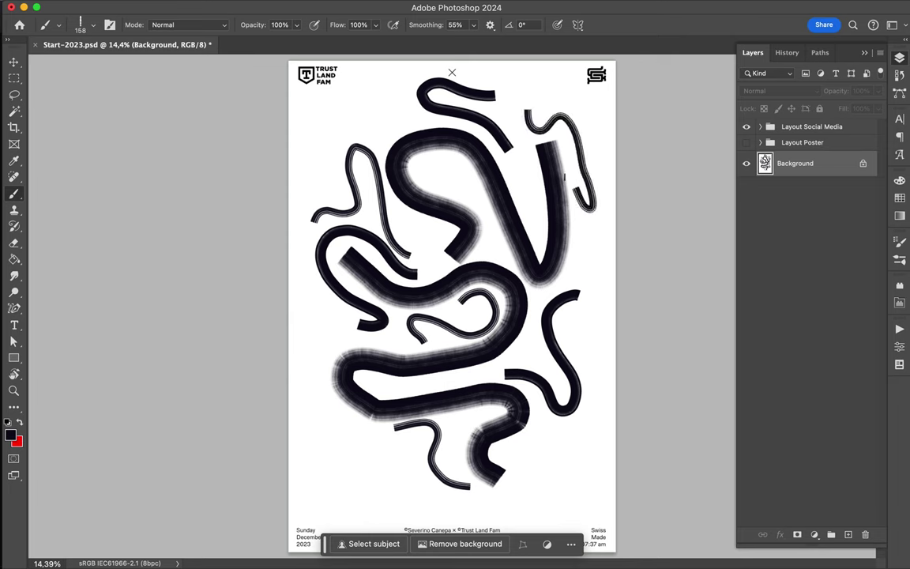
Step: Switch to the Heavy Duty Wet Wipe brush
{"action": "left_click", "coordinate": [94, 24]}
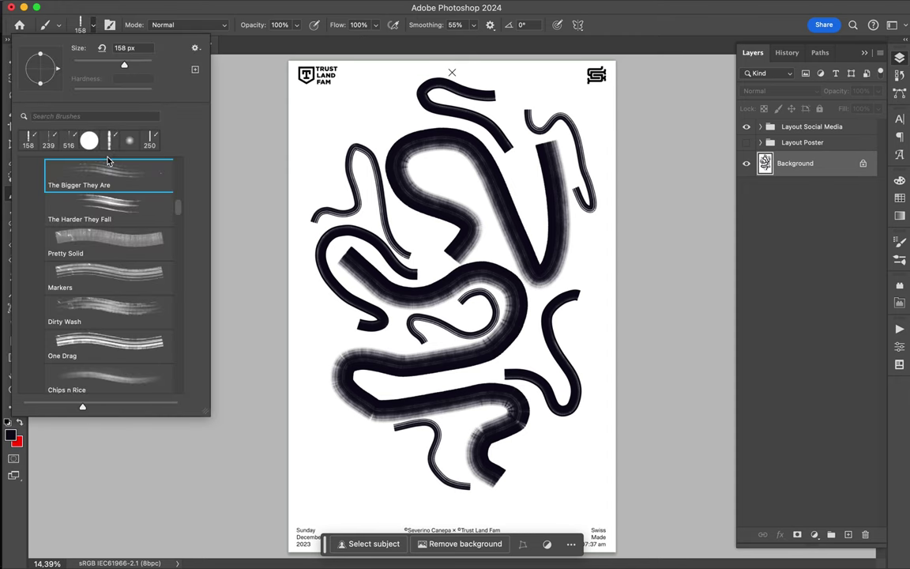
{"action": "scroll", "coordinate": [96, 182], "scroll_direction": "up", "scroll_amount": 2}
{"action": "left_click", "coordinate": [97, 204]}
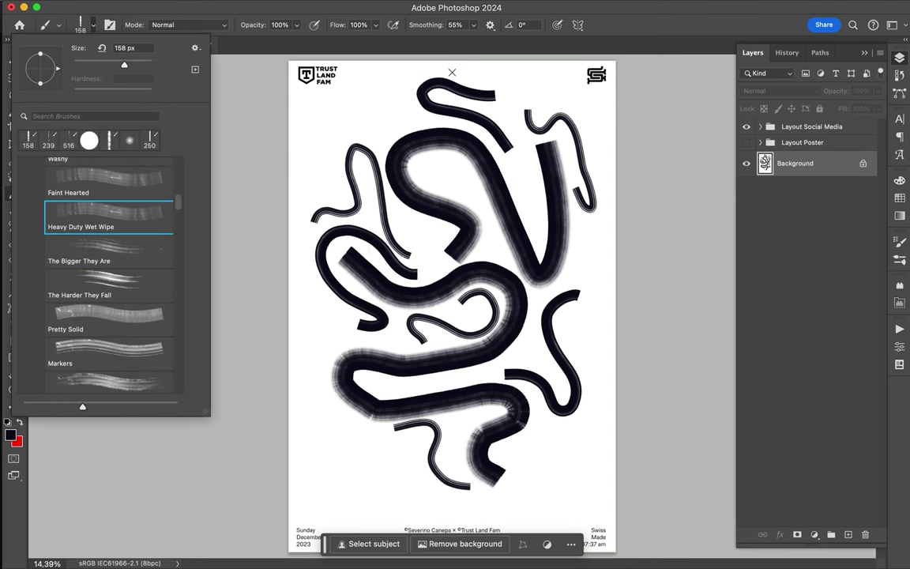
{"action": "left_click", "coordinate": [401, 227]}
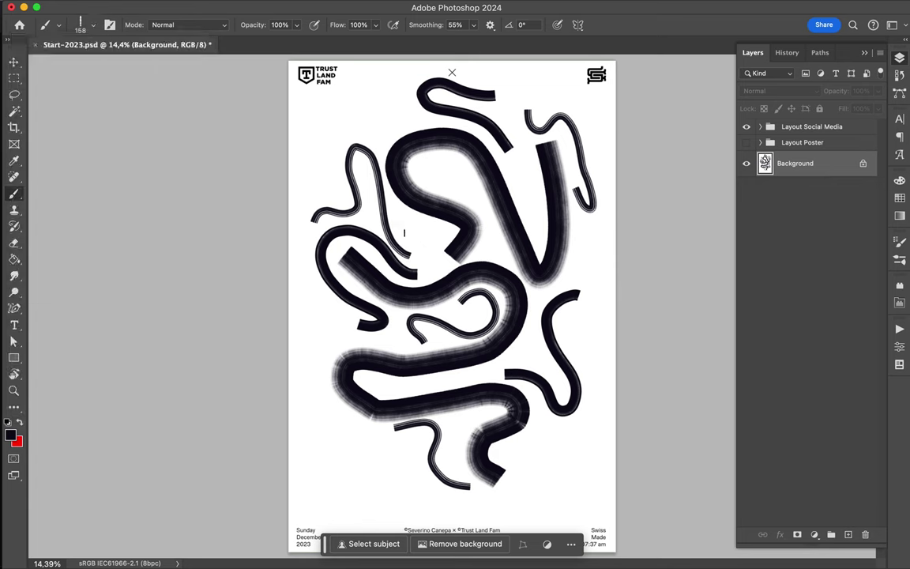
Step: Paint grey textured strokes in the upper-left gap and the right-hand gap
{"action": "mouse_move", "coordinate": [427, 243]}
{"action": "left_mouse_down"}
{"action": "mouse_move", "coordinate": [430, 233]}
{"action": "mouse_move", "coordinate": [392, 207]}
{"action": "left_mouse_up"}
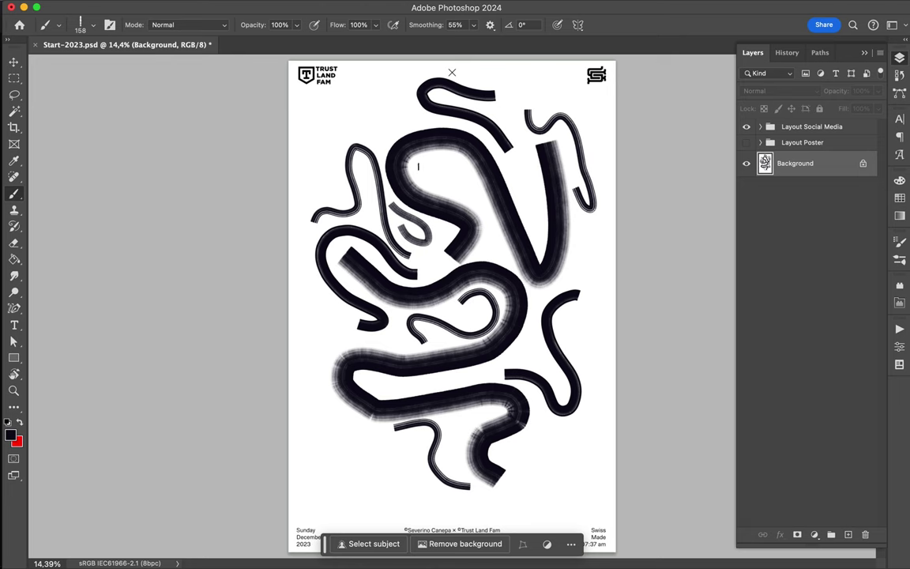
{"action": "left_click_drag", "start_coordinate": [447, 159], "coordinate": [486, 218]}
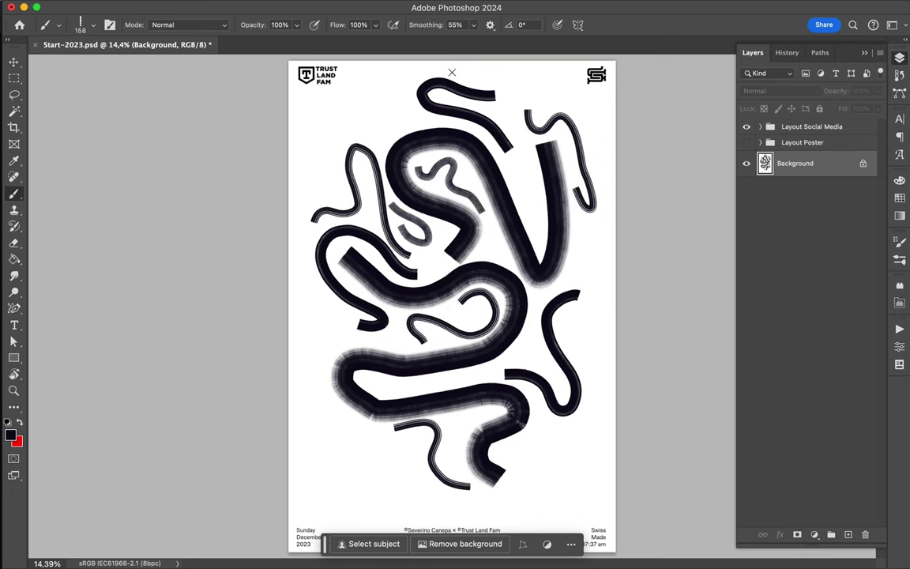
{"action": "left_click_drag", "start_coordinate": [521, 345], "coordinate": [534, 346]}
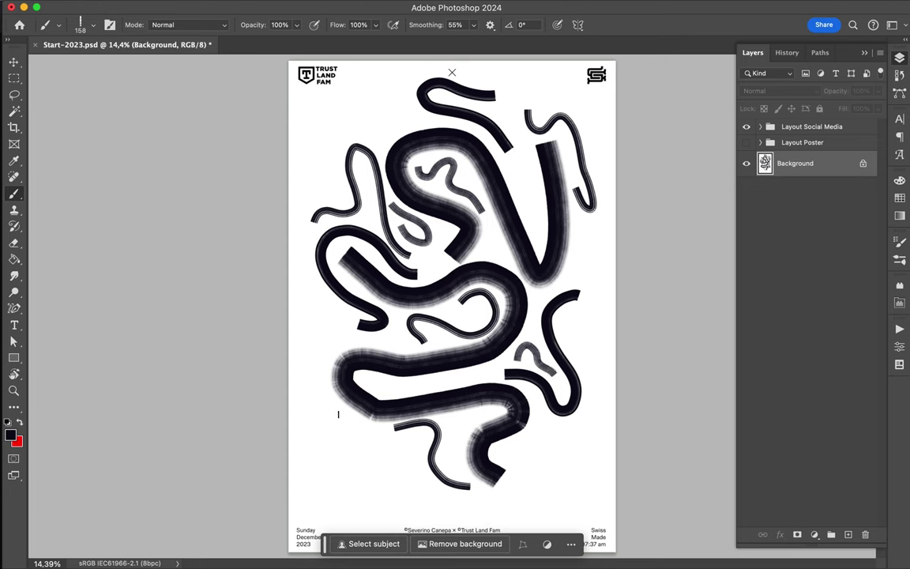
Step: Paint a long grey curve at lower left, undoing and repainting it cleaner
{"action": "left_click_drag", "start_coordinate": [327, 404], "coordinate": [365, 433]}
{"action": "mouse_move", "coordinate": [321, 383]}
{"action": "left_mouse_down"}
{"action": "mouse_move", "coordinate": [380, 447]}
{"action": "mouse_move", "coordinate": [301, 407]}
{"action": "mouse_move", "coordinate": [273, 373]}
{"action": "left_mouse_up"}
{"action": "mouse_move", "coordinate": [311, 473]}
{"action": "left_mouse_down"}
{"action": "mouse_move", "coordinate": [342, 494]}
{"action": "mouse_move", "coordinate": [392, 478]}
{"action": "left_mouse_up"}
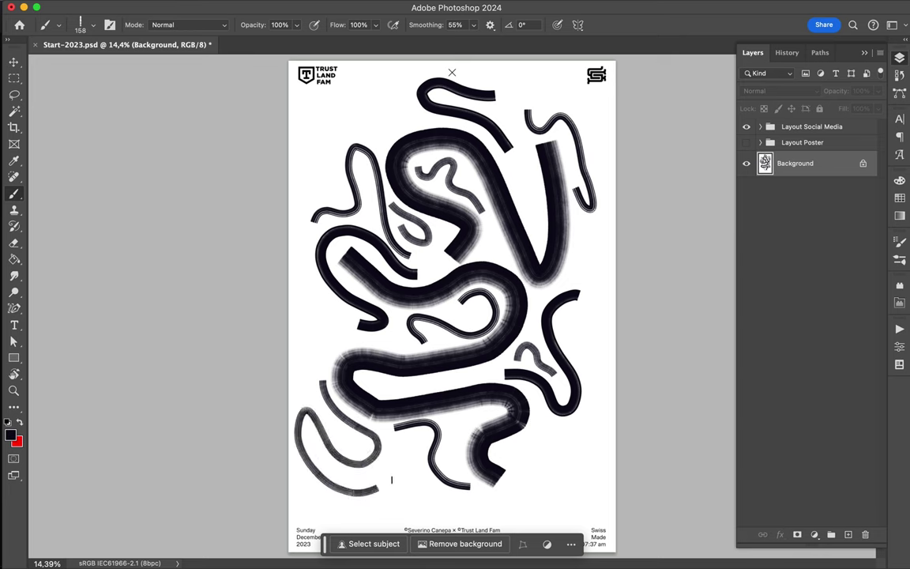
{"action": "key", "text": "ctrl+z"}
{"action": "mouse_move", "coordinate": [336, 417]}
{"action": "left_mouse_down"}
{"action": "mouse_move", "coordinate": [351, 445]}
{"action": "mouse_move", "coordinate": [370, 452]}
{"action": "mouse_move", "coordinate": [361, 459]}
{"action": "mouse_move", "coordinate": [342, 445]}
{"action": "mouse_move", "coordinate": [328, 458]}
{"action": "mouse_move", "coordinate": [351, 500]}
{"action": "left_mouse_up"}
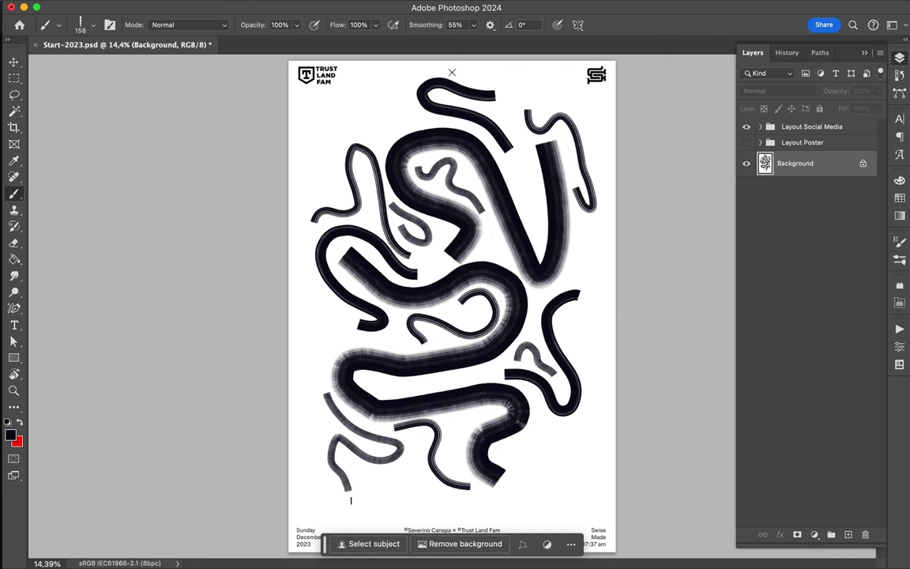
Step: With the 32 px Moist Wedge brush, draw thin lines below the V and in a left gap
{"action": "left_click", "coordinate": [94, 26]}
{"action": "scroll", "coordinate": [89, 189], "scroll_direction": "down", "scroll_amount": 2}
{"action": "scroll", "coordinate": [96, 210], "scroll_direction": "down", "scroll_amount": 5}
{"action": "scroll", "coordinate": [96, 209], "scroll_direction": "up", "scroll_amount": 5}
{"action": "scroll", "coordinate": [88, 191], "scroll_direction": "up", "scroll_amount": 3}
{"action": "left_click", "coordinate": [94, 244]}
{"action": "scroll", "coordinate": [452, 57], "scroll_direction": "up", "scroll_amount": 3}
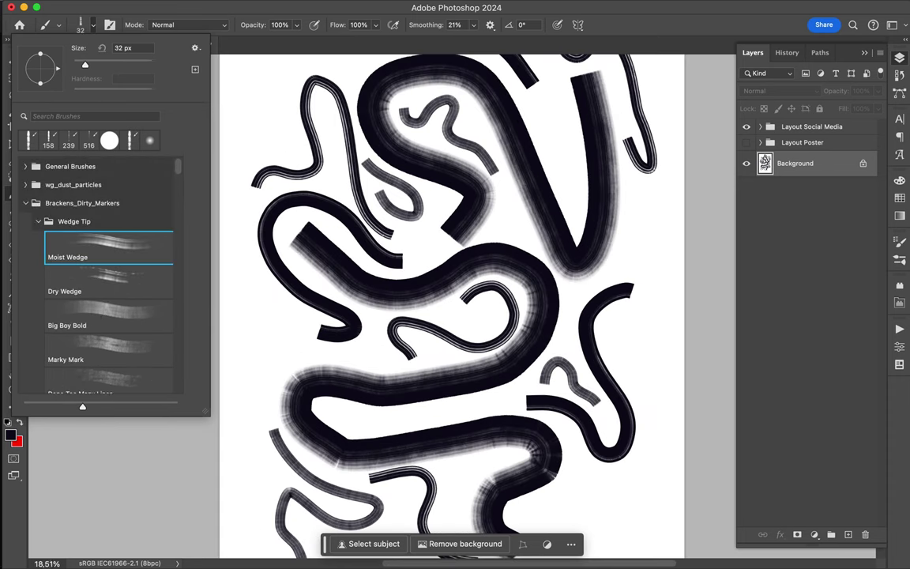
{"action": "key", "text": "Return"}
{"action": "mouse_move", "coordinate": [588, 282]}
{"action": "left_mouse_down"}
{"action": "mouse_move", "coordinate": [579, 285]}
{"action": "mouse_move", "coordinate": [630, 270]}
{"action": "mouse_move", "coordinate": [607, 338]}
{"action": "mouse_move", "coordinate": [620, 339]}
{"action": "mouse_move", "coordinate": [646, 313]}
{"action": "left_mouse_up"}
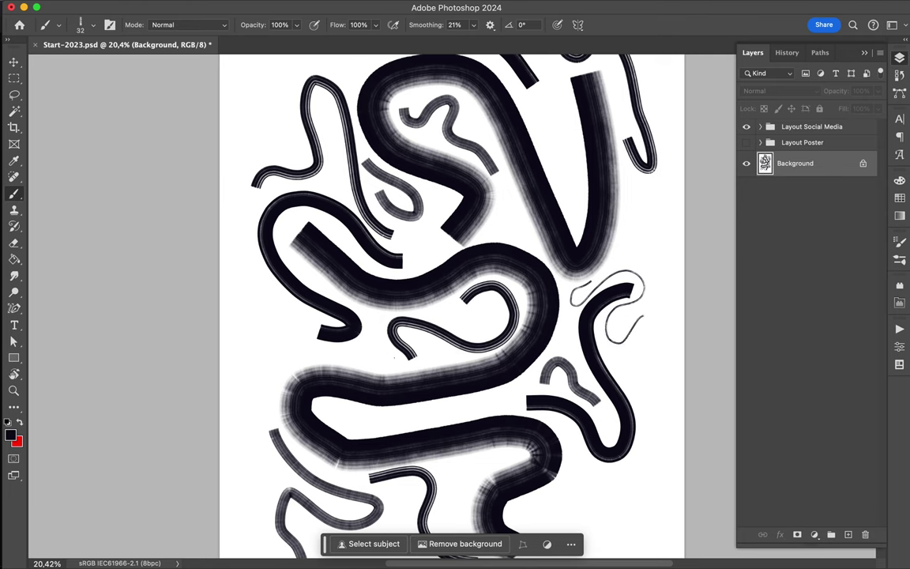
{"action": "mouse_move", "coordinate": [386, 348]}
{"action": "left_mouse_down"}
{"action": "mouse_move", "coordinate": [372, 335]}
{"action": "mouse_move", "coordinate": [332, 353]}
{"action": "mouse_move", "coordinate": [317, 348]}
{"action": "mouse_move", "coordinate": [294, 314]}
{"action": "mouse_move", "coordinate": [278, 318]}
{"action": "mouse_move", "coordinate": [272, 353]}
{"action": "mouse_move", "coordinate": [289, 347]}
{"action": "mouse_move", "coordinate": [298, 357]}
{"action": "mouse_move", "coordinate": [279, 380]}
{"action": "left_mouse_up"}
Step: Draw a thin line inside the left loop, redoing it twice, plus a hooked line at upper left
{"action": "scroll", "coordinate": [280, 380], "scroll_direction": "up", "scroll_amount": 5}
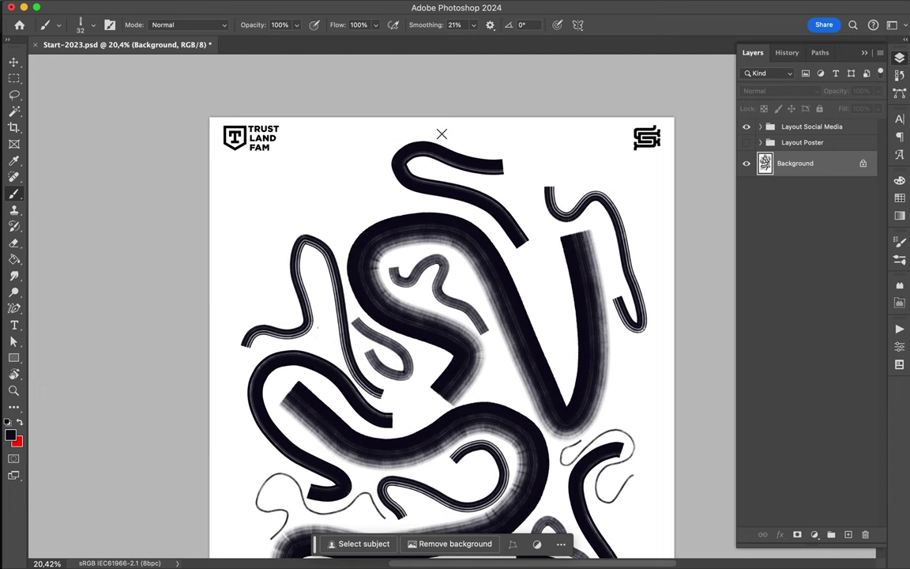
{"action": "mouse_move", "coordinate": [315, 326]}
{"action": "left_mouse_down"}
{"action": "mouse_move", "coordinate": [327, 348]}
{"action": "mouse_move", "coordinate": [331, 332]}
{"action": "mouse_move", "coordinate": [310, 285]}
{"action": "mouse_move", "coordinate": [318, 263]}
{"action": "mouse_move", "coordinate": [325, 286]}
{"action": "left_mouse_up"}
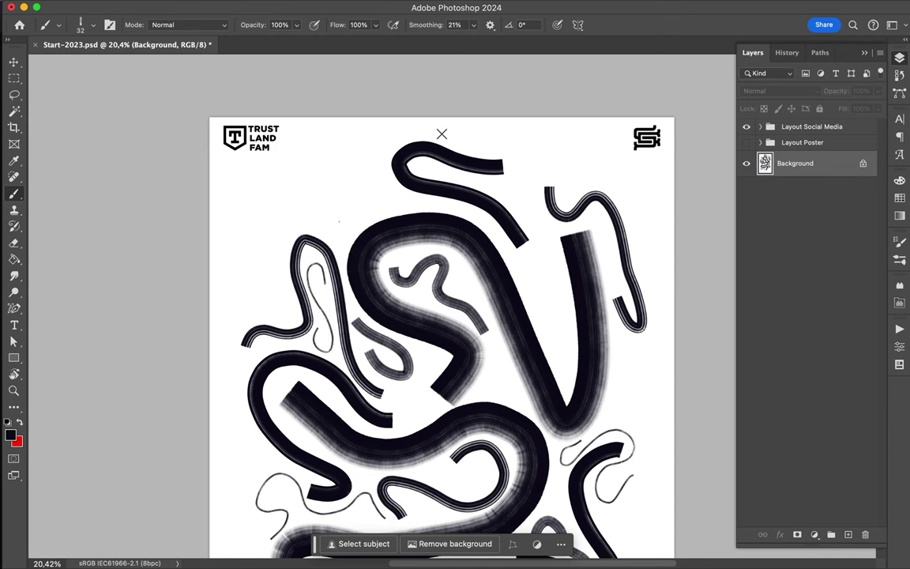
{"action": "key", "text": "ctrl+z"}
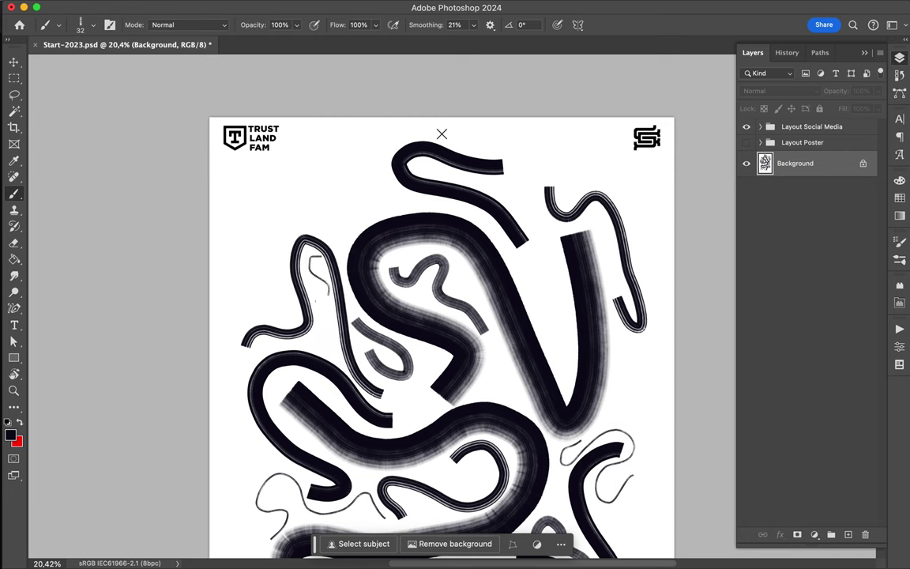
{"action": "mouse_move", "coordinate": [312, 261]}
{"action": "left_mouse_down"}
{"action": "mouse_move", "coordinate": [329, 332]}
{"action": "mouse_move", "coordinate": [297, 343]}
{"action": "left_mouse_up"}
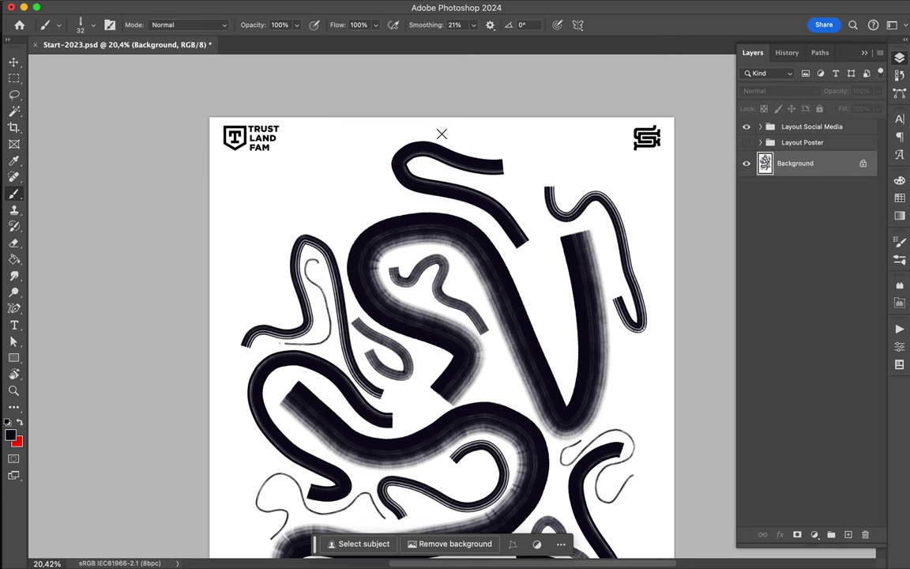
{"action": "key", "text": "ctrl+z"}
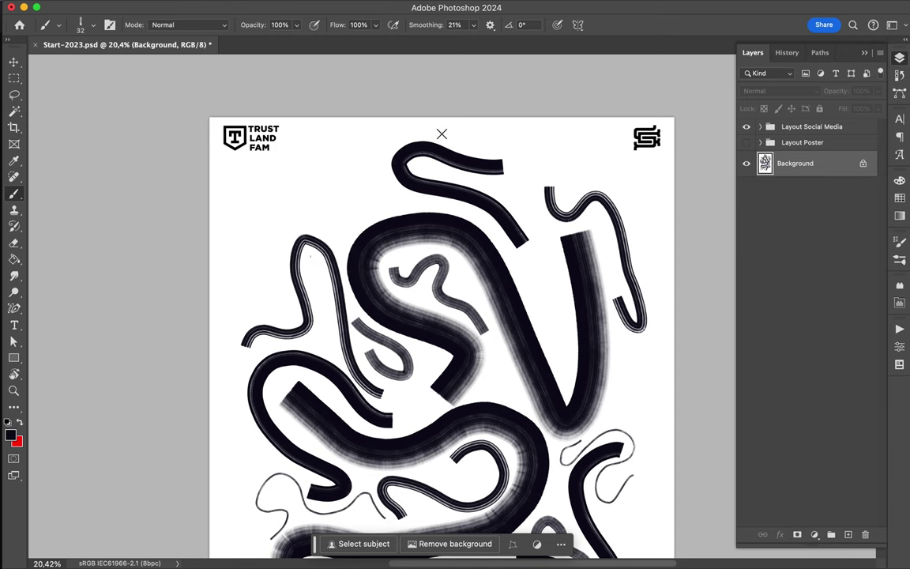
{"action": "left_click_drag", "start_coordinate": [310, 257], "coordinate": [332, 332]}
{"action": "mouse_move", "coordinate": [329, 245]}
{"action": "left_mouse_down"}
{"action": "mouse_move", "coordinate": [367, 215]}
{"action": "mouse_move", "coordinate": [347, 221]}
{"action": "mouse_move", "coordinate": [334, 207]}
{"action": "mouse_move", "coordinate": [385, 202]}
{"action": "mouse_move", "coordinate": [383, 191]}
{"action": "mouse_move", "coordinate": [347, 197]}
{"action": "mouse_move", "coordinate": [338, 189]}
{"action": "mouse_move", "coordinate": [380, 155]}
{"action": "left_mouse_up"}
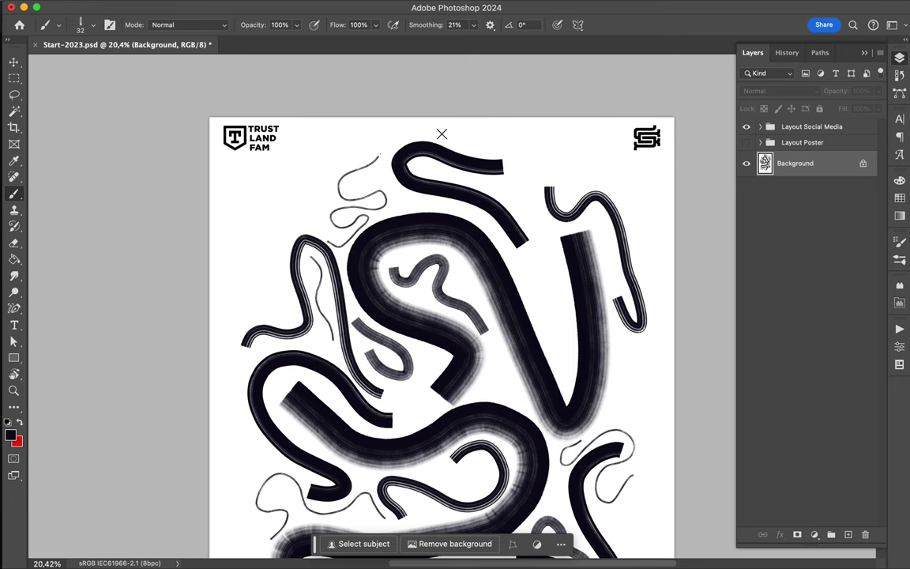
Step: Draw a wavy squiggle inside the lower black loop and a hooked line in the lower-right gap
{"action": "scroll", "coordinate": [441, 133], "scroll_direction": "down", "scroll_amount": 5}
{"action": "scroll", "coordinate": [386, 228], "scroll_direction": "down", "scroll_amount": 7}
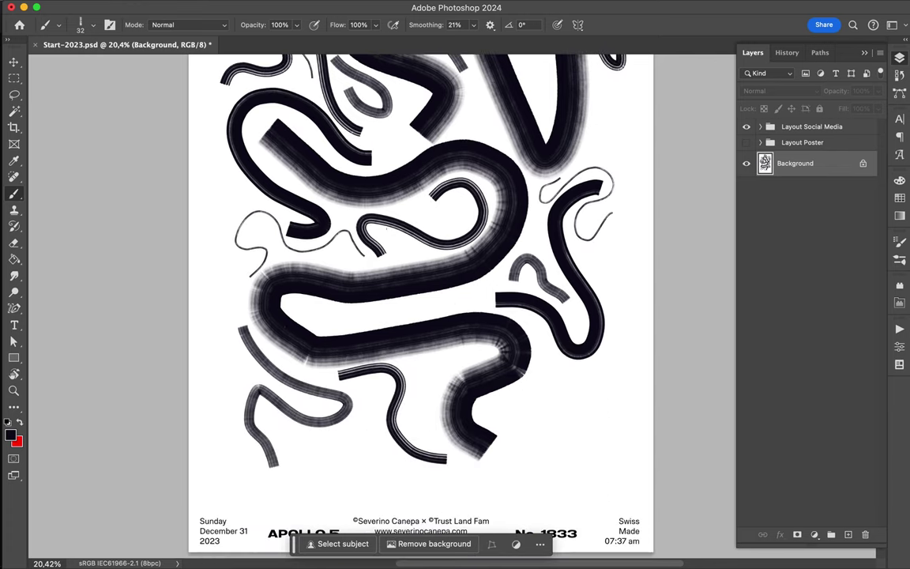
{"action": "left_click_drag", "start_coordinate": [336, 303], "coordinate": [296, 299]}
{"action": "key", "text": "ctrl+z"}
{"action": "mouse_move", "coordinate": [299, 308]}
{"action": "left_mouse_down"}
{"action": "mouse_move", "coordinate": [321, 323]}
{"action": "mouse_move", "coordinate": [319, 313]}
{"action": "mouse_move", "coordinate": [328, 321]}
{"action": "mouse_move", "coordinate": [333, 311]}
{"action": "mouse_move", "coordinate": [338, 322]}
{"action": "mouse_move", "coordinate": [343, 311]}
{"action": "mouse_move", "coordinate": [386, 320]}
{"action": "mouse_move", "coordinate": [392, 311]}
{"action": "mouse_move", "coordinate": [398, 320]}
{"action": "mouse_move", "coordinate": [419, 310]}
{"action": "mouse_move", "coordinate": [425, 319]}
{"action": "mouse_move", "coordinate": [433, 307]}
{"action": "left_mouse_up"}
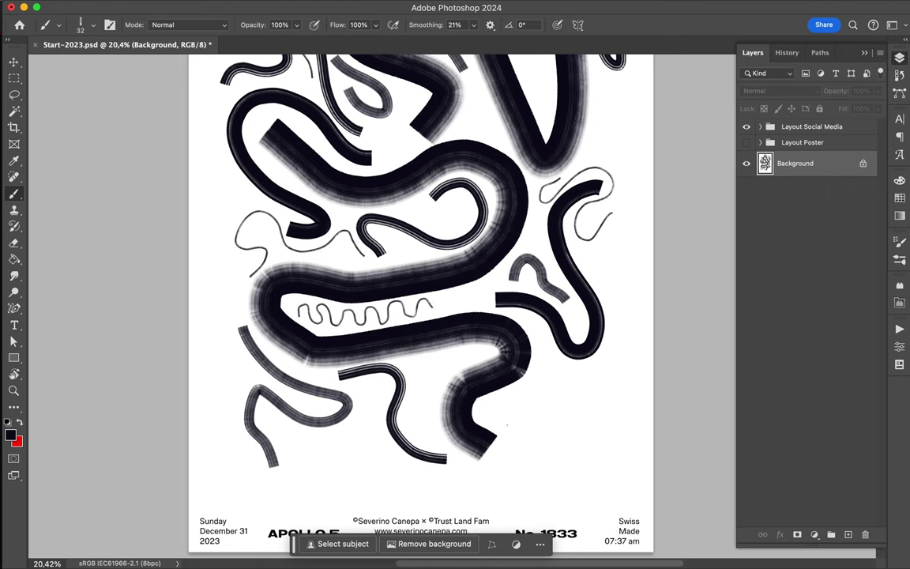
{"action": "mouse_move", "coordinate": [501, 424]}
{"action": "left_mouse_down"}
{"action": "mouse_move", "coordinate": [489, 421]}
{"action": "mouse_move", "coordinate": [490, 408]}
{"action": "mouse_move", "coordinate": [580, 402]}
{"action": "mouse_move", "coordinate": [537, 392]}
{"action": "mouse_move", "coordinate": [536, 382]}
{"action": "mouse_move", "coordinate": [587, 380]}
{"action": "mouse_move", "coordinate": [535, 365]}
{"action": "mouse_move", "coordinate": [553, 353]}
{"action": "mouse_move", "coordinate": [528, 320]}
{"action": "left_mouse_up"}
Step: Add a thin wavy line below the black stroke and a small curl, finally undoing the curl
{"action": "scroll", "coordinate": [413, 237], "scroll_direction": "up", "scroll_amount": 2}
{"action": "scroll", "coordinate": [413, 237], "scroll_direction": "up", "scroll_amount": 3}
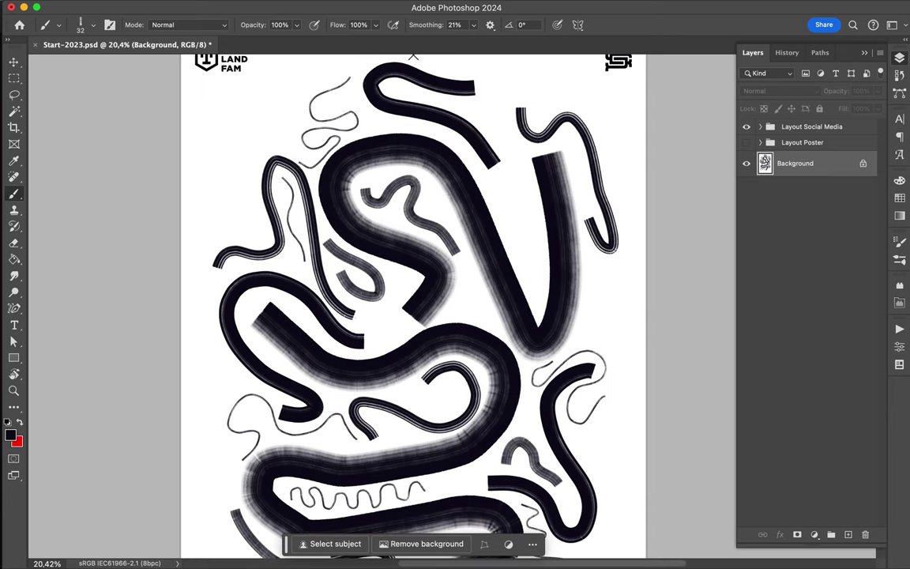
{"action": "mouse_move", "coordinate": [372, 338]}
{"action": "left_mouse_down"}
{"action": "mouse_move", "coordinate": [380, 324]}
{"action": "mouse_move", "coordinate": [387, 335]}
{"action": "mouse_move", "coordinate": [397, 324]}
{"action": "mouse_move", "coordinate": [405, 332]}
{"action": "mouse_move", "coordinate": [412, 281]}
{"action": "mouse_move", "coordinate": [399, 279]}
{"action": "left_mouse_up"}
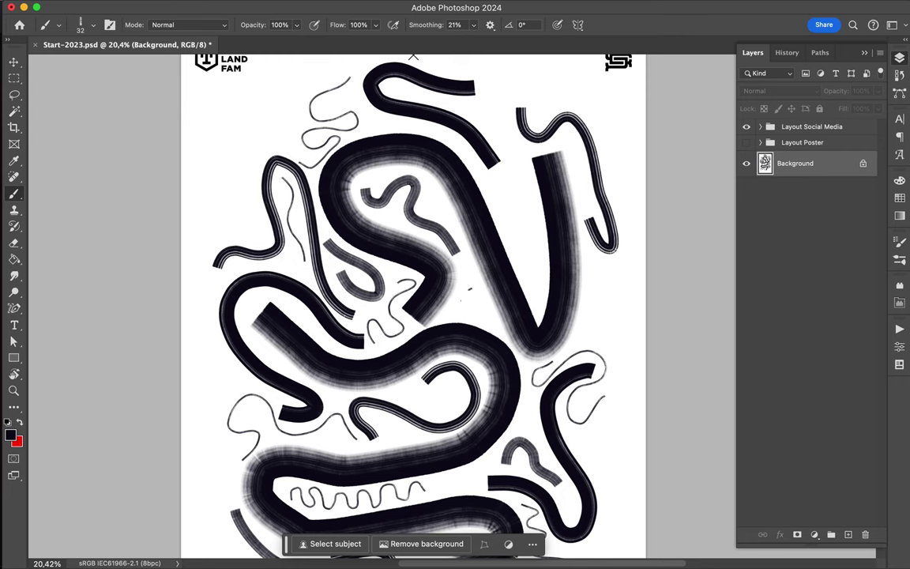
{"action": "left_click_drag", "start_coordinate": [468, 294], "coordinate": [473, 312]}
{"action": "key", "text": "ctrl+z"}
{"action": "key", "text": "ctrl+z"}
{"action": "key", "text": "ctrl+shift+z"}
{"action": "key", "text": "ctrl+z"}
Step: Restore the small curled line and switch to the Drying brush (30 px, 70% flow)
{"action": "key", "text": "ctrl+shift+z"}
{"action": "key", "text": "ctrl+shift+z"}
{"action": "key", "text": "ctrl+shift+z"}
{"action": "left_click", "coordinate": [88, 23]}
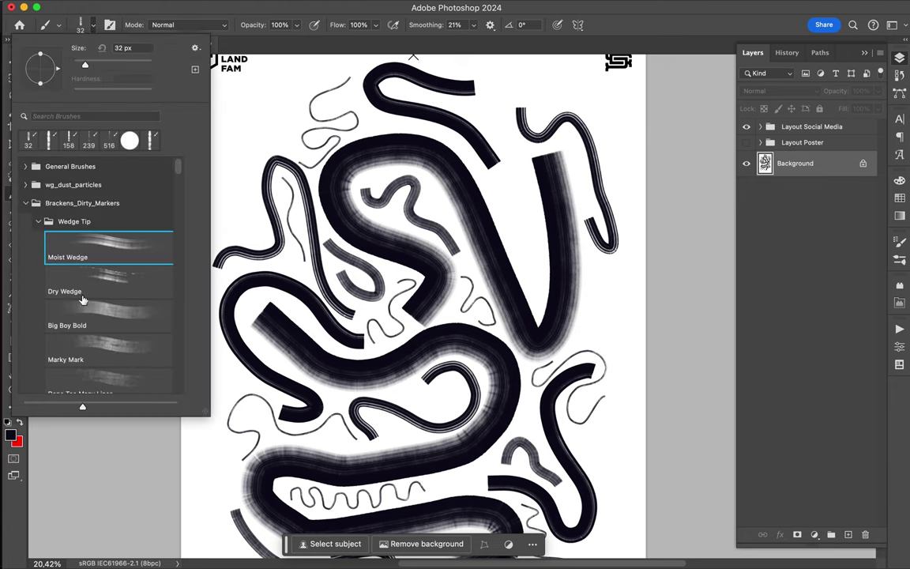
{"action": "scroll", "coordinate": [76, 270], "scroll_direction": "down", "scroll_amount": 5}
{"action": "scroll", "coordinate": [82, 293], "scroll_direction": "down", "scroll_amount": 10}
{"action": "scroll", "coordinate": [83, 277], "scroll_direction": "up", "scroll_amount": 5}
{"action": "scroll", "coordinate": [87, 261], "scroll_direction": "up", "scroll_amount": 2}
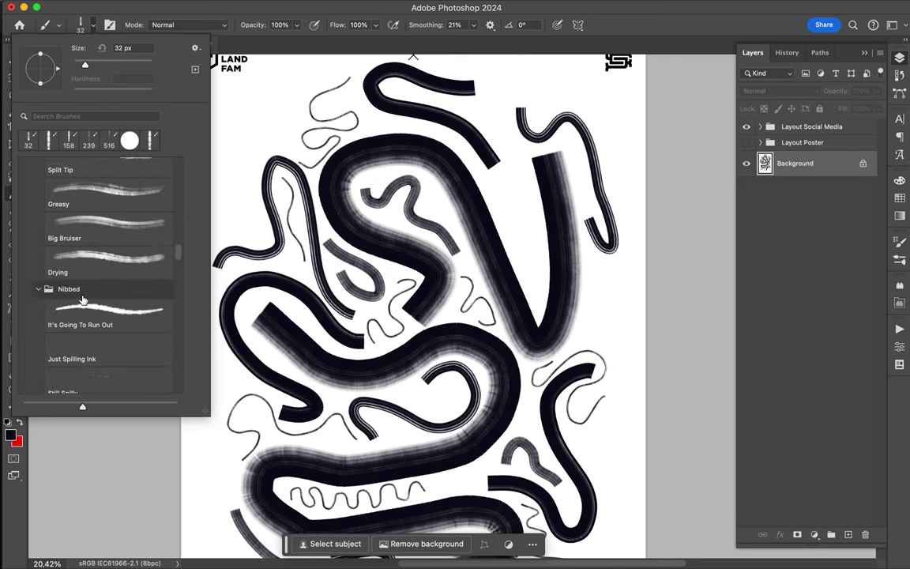
{"action": "left_click", "coordinate": [87, 259]}
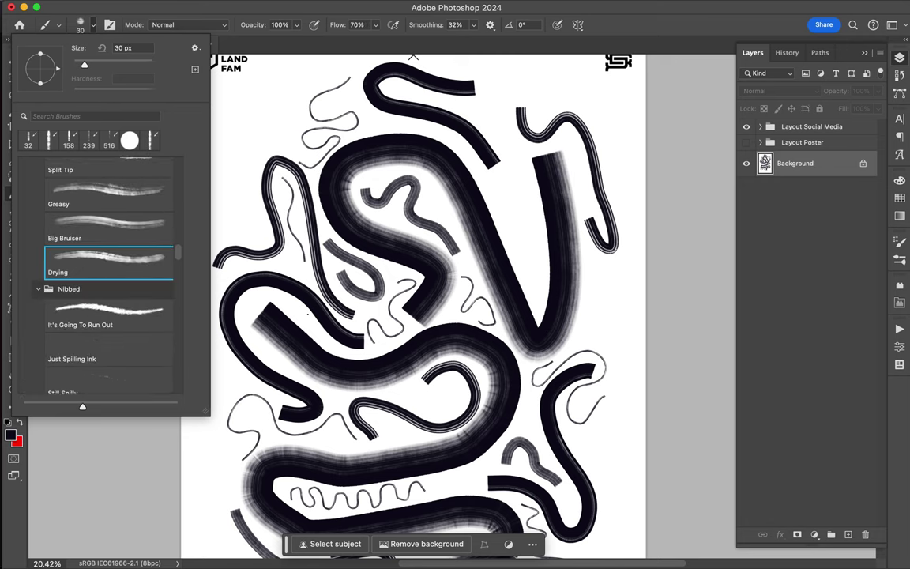
{"action": "left_click", "coordinate": [308, 315]}
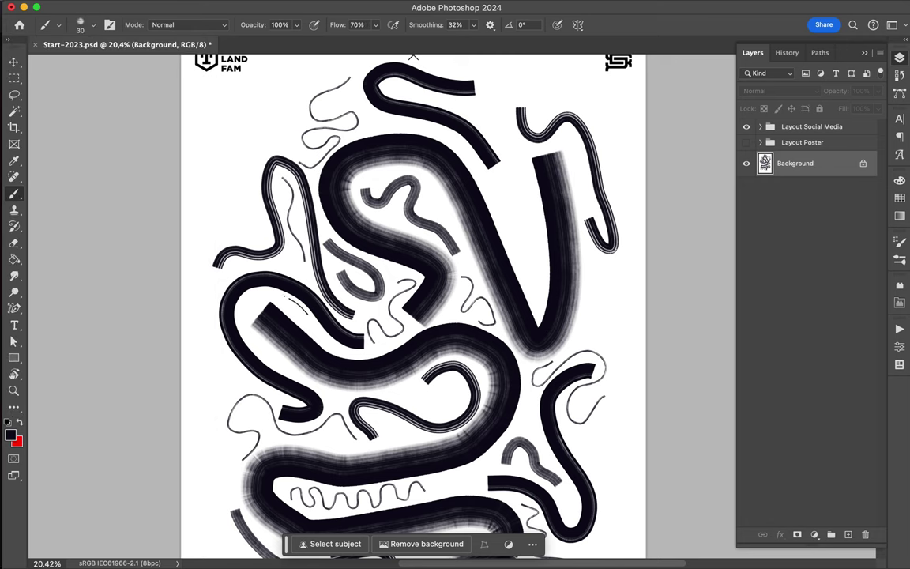
Step: Draw small dry squiggles extending the left arc, in the middle curve and in the right gap
{"action": "left_click_drag", "start_coordinate": [269, 293], "coordinate": [250, 299]}
{"action": "mouse_move", "coordinate": [433, 392]}
{"action": "left_mouse_down"}
{"action": "mouse_move", "coordinate": [435, 407]}
{"action": "mouse_move", "coordinate": [468, 399]}
{"action": "left_mouse_up"}
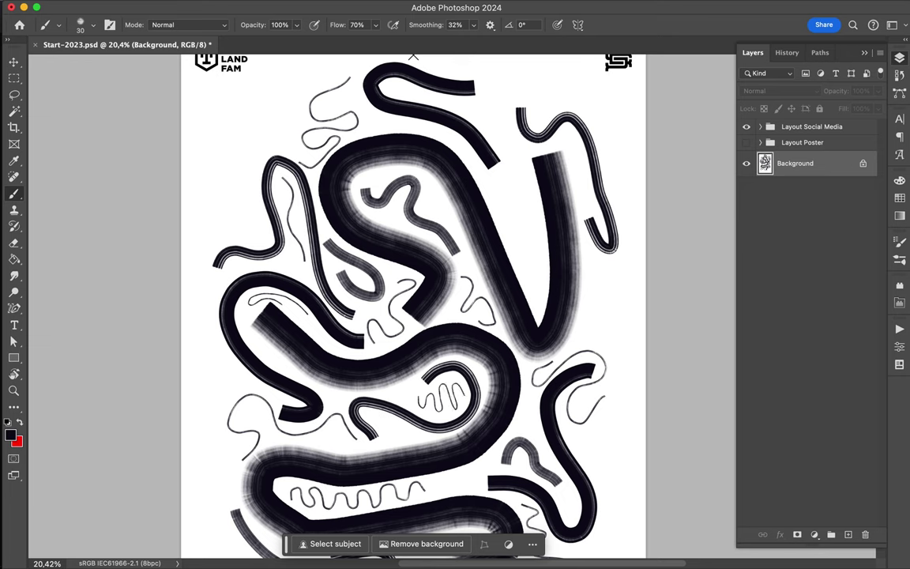
{"action": "mouse_move", "coordinate": [523, 272]}
{"action": "left_mouse_down"}
{"action": "mouse_move", "coordinate": [530, 266]}
{"action": "mouse_move", "coordinate": [506, 223]}
{"action": "mouse_move", "coordinate": [534, 213]}
{"action": "mouse_move", "coordinate": [500, 204]}
{"action": "left_mouse_up"}
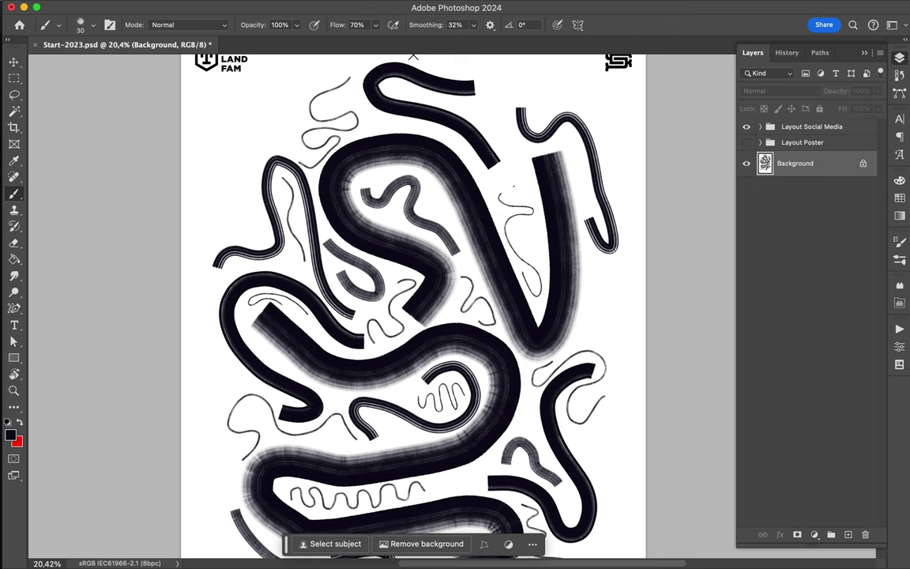
{"action": "scroll", "coordinate": [442, 202], "scroll_direction": "down", "scroll_amount": 3}
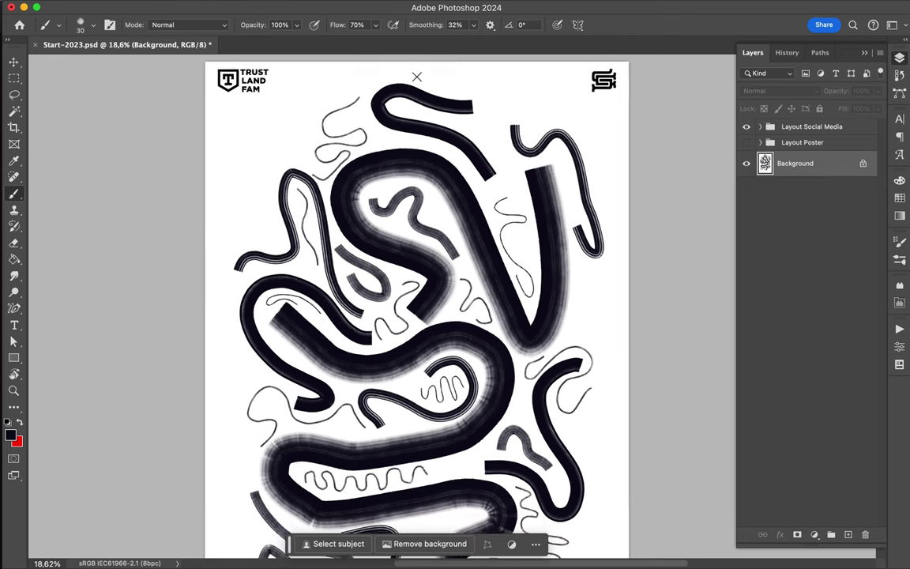
Step: Draw thin squiggles near the top centre, on the left and across the top
{"action": "scroll", "coordinate": [429, 212], "scroll_direction": "up", "scroll_amount": 2}
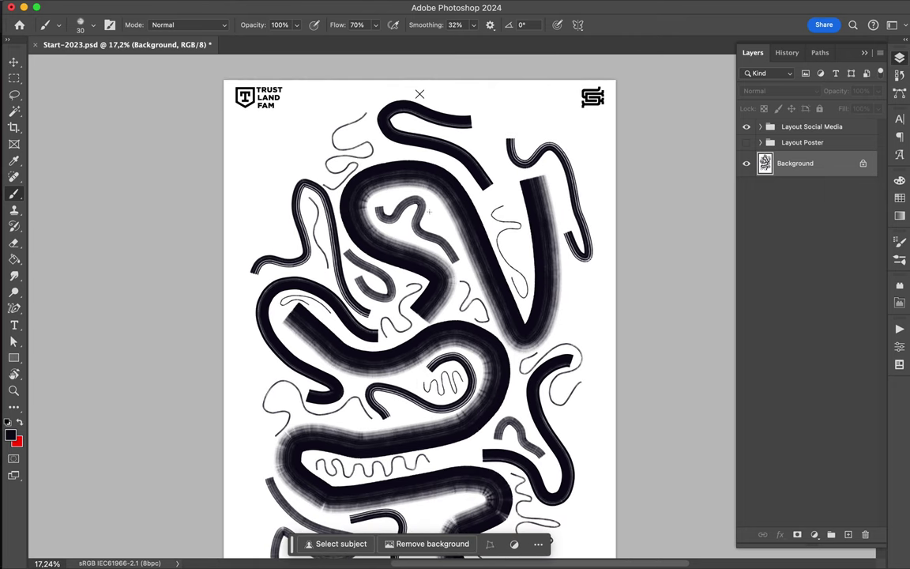
{"action": "mouse_move", "coordinate": [433, 204]}
{"action": "left_mouse_down"}
{"action": "mouse_move", "coordinate": [434, 222]}
{"action": "mouse_move", "coordinate": [464, 253]}
{"action": "mouse_move", "coordinate": [458, 267]}
{"action": "left_mouse_up"}
{"action": "scroll", "coordinate": [456, 314], "scroll_direction": "up", "scroll_amount": 3}
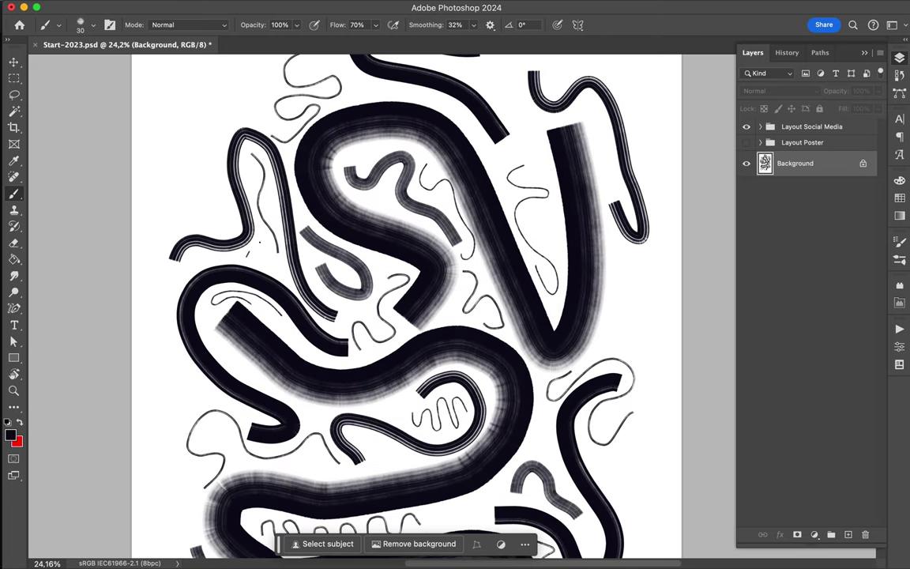
{"action": "mouse_move", "coordinate": [248, 245]}
{"action": "left_mouse_down"}
{"action": "mouse_move", "coordinate": [275, 264]}
{"action": "mouse_move", "coordinate": [250, 238]}
{"action": "left_mouse_up"}
{"action": "scroll", "coordinate": [401, 164], "scroll_direction": "up", "scroll_amount": 3}
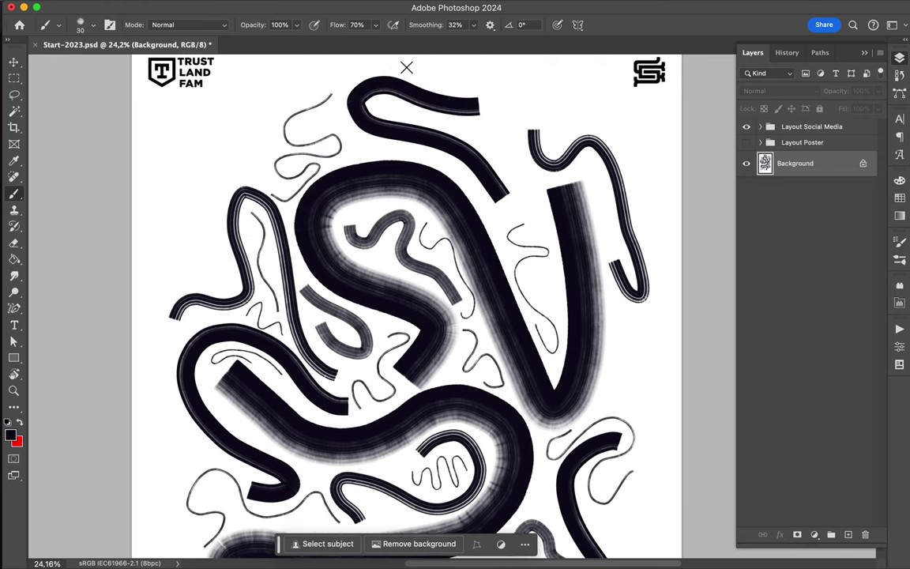
{"action": "left_click_drag", "start_coordinate": [367, 157], "coordinate": [413, 160]}
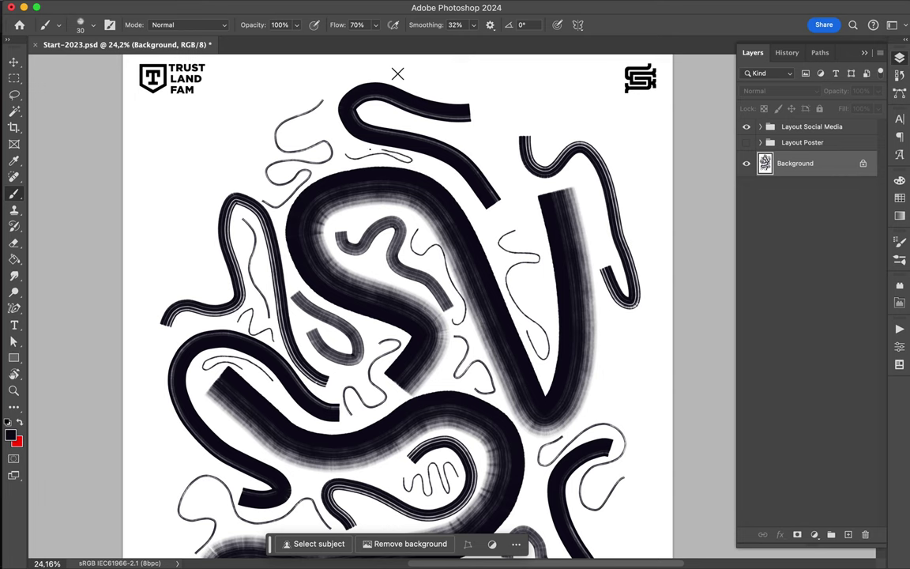
{"action": "left_click_drag", "start_coordinate": [355, 147], "coordinate": [335, 124]}
Step: Add a small curved scribble and a short thin stroke in the central gap, undoing one misplaced stroke
{"action": "scroll", "coordinate": [448, 227], "scroll_direction": "down", "scroll_amount": 3}
{"action": "scroll", "coordinate": [448, 226], "scroll_direction": "down", "scroll_amount": 3}
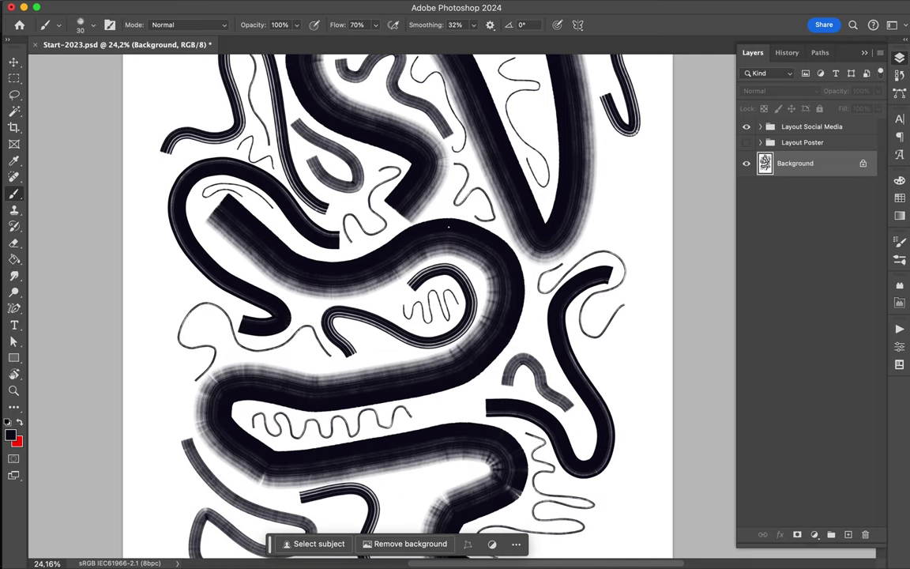
{"action": "scroll", "coordinate": [448, 227], "scroll_direction": "down", "scroll_amount": 5}
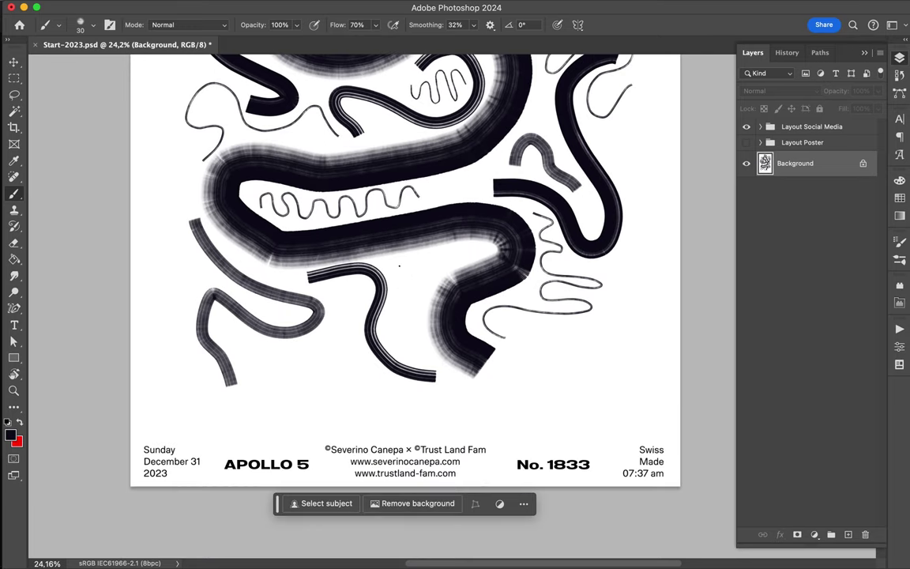
{"action": "mouse_move", "coordinate": [390, 274]}
{"action": "left_mouse_down"}
{"action": "mouse_move", "coordinate": [436, 269]}
{"action": "mouse_move", "coordinate": [401, 320]}
{"action": "mouse_move", "coordinate": [428, 290]}
{"action": "left_mouse_up"}
{"action": "scroll", "coordinate": [427, 290], "scroll_direction": "up", "scroll_amount": 2}
{"action": "scroll", "coordinate": [427, 290], "scroll_direction": "right", "scroll_amount": 1}
{"action": "scroll", "coordinate": [428, 290], "scroll_direction": "up", "scroll_amount": 3}
{"action": "scroll", "coordinate": [427, 290], "scroll_direction": "right", "scroll_amount": 1}
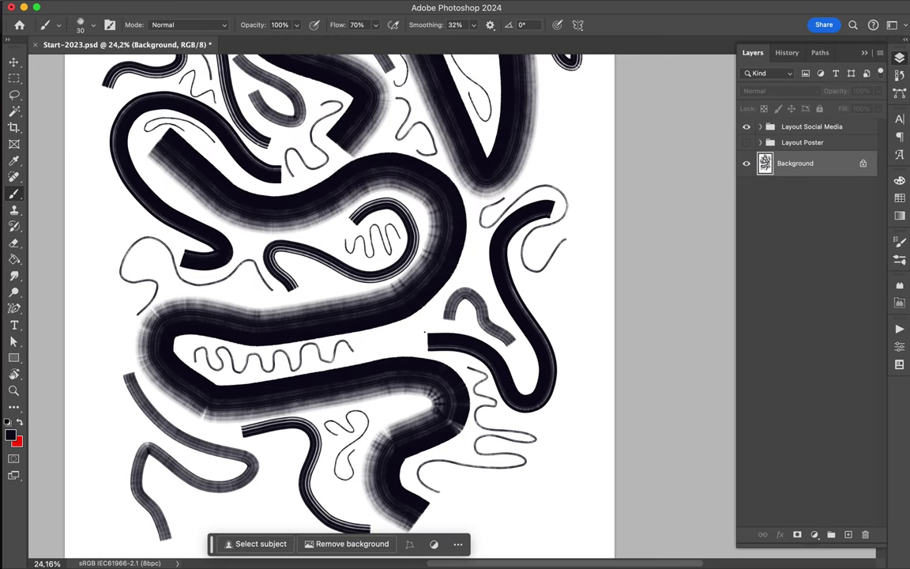
{"action": "mouse_move", "coordinate": [429, 316]}
{"action": "left_mouse_down"}
{"action": "mouse_move", "coordinate": [394, 346]}
{"action": "mouse_move", "coordinate": [471, 252]}
{"action": "left_mouse_up"}
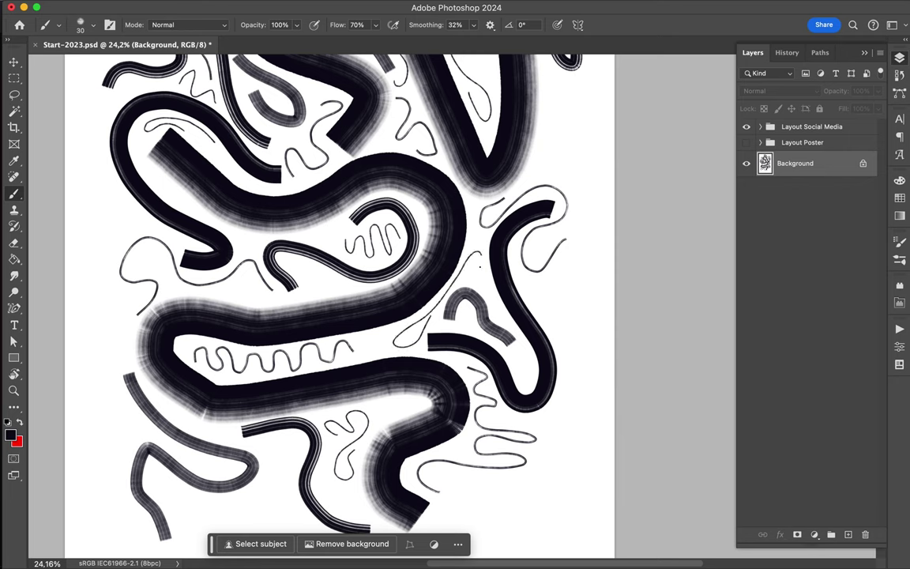
{"action": "key", "text": "ctrl+z"}
{"action": "left_click_drag", "start_coordinate": [405, 340], "coordinate": [427, 323]}
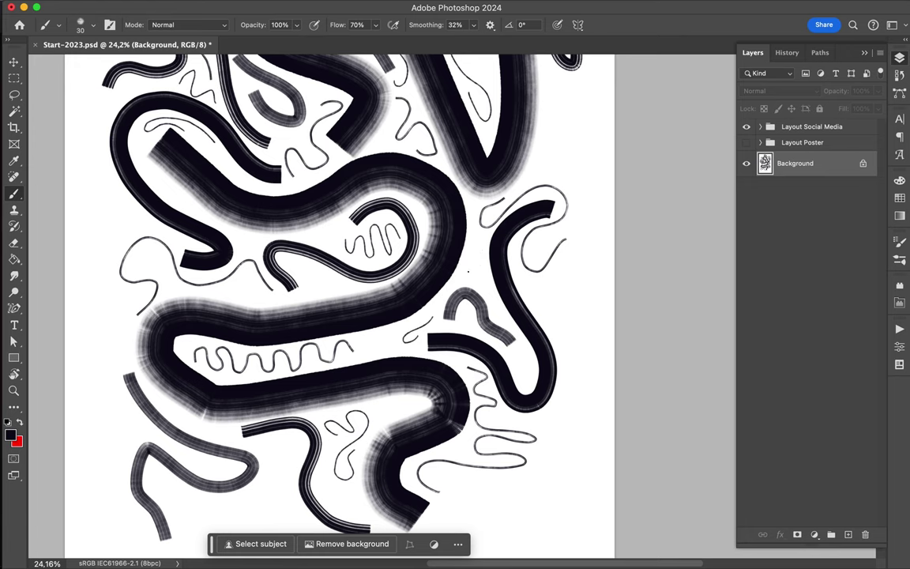
Step: Scroll over the full poster and bring up the brush preset list at 30 px
{"action": "scroll", "coordinate": [468, 271], "scroll_direction": "down", "scroll_amount": 3}
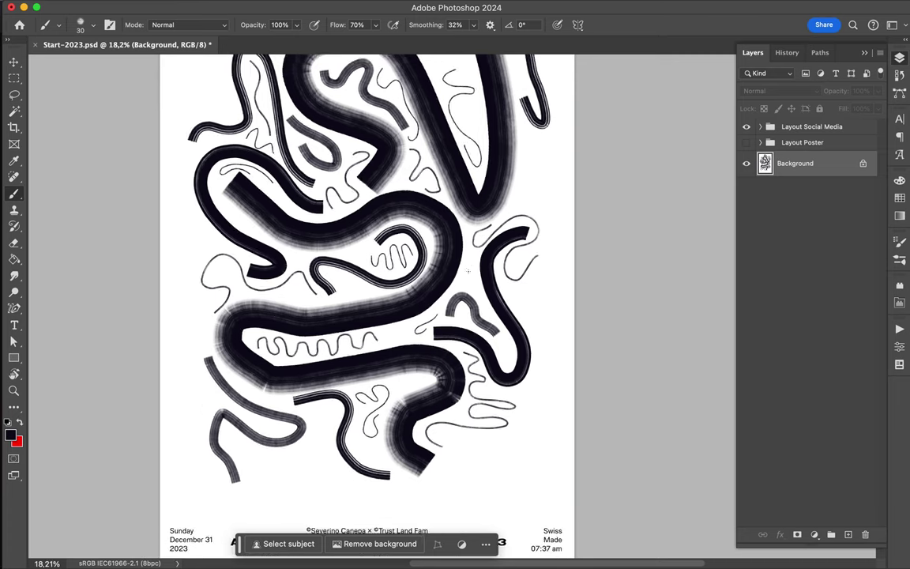
{"action": "scroll", "coordinate": [467, 271], "scroll_direction": "down", "scroll_amount": 2}
{"action": "scroll", "coordinate": [467, 271], "scroll_direction": "down", "scroll_amount": 1}
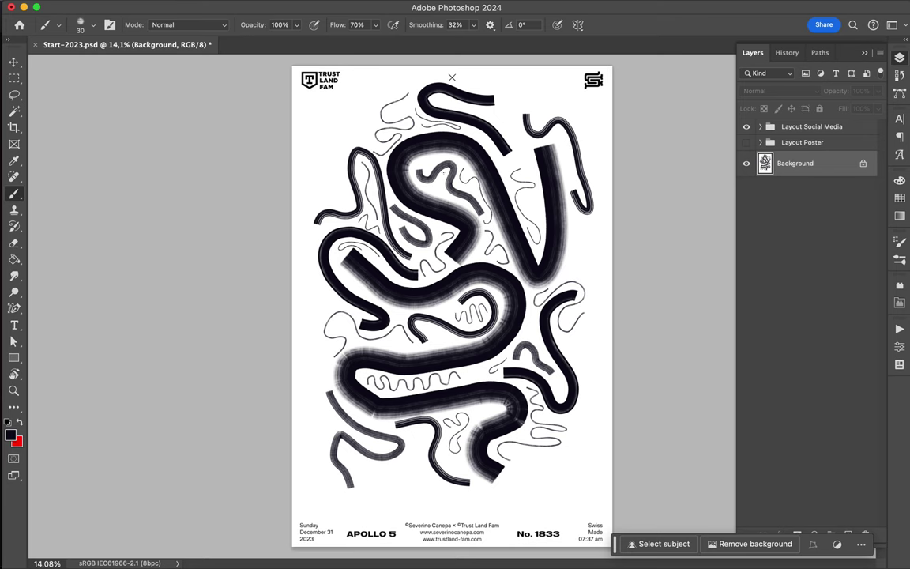
{"action": "scroll", "coordinate": [451, 309], "scroll_direction": "up", "scroll_amount": 2}
{"action": "scroll", "coordinate": [450, 308], "scroll_direction": "up", "scroll_amount": 2}
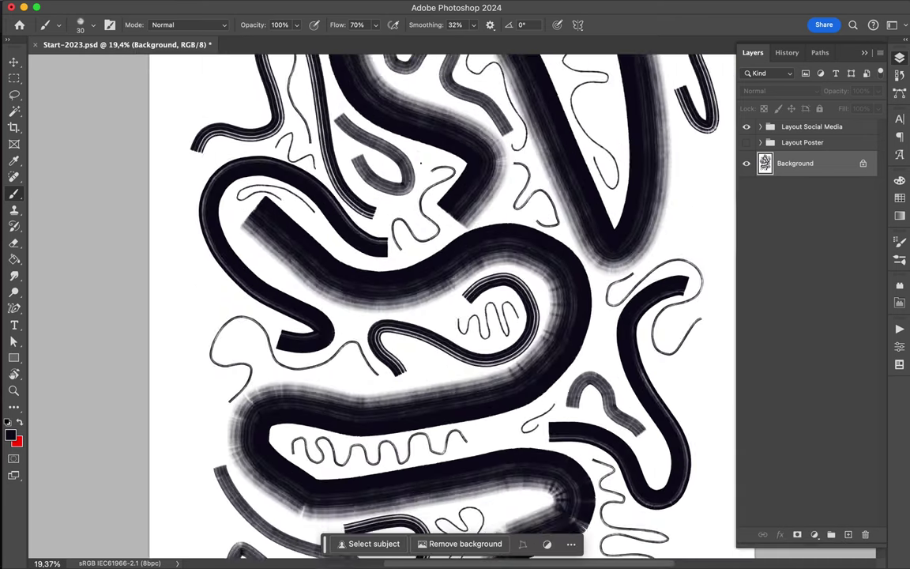
{"action": "scroll", "coordinate": [450, 309], "scroll_direction": "up", "scroll_amount": 2}
{"action": "scroll", "coordinate": [421, 162], "scroll_direction": "up", "scroll_amount": 1}
{"action": "scroll", "coordinate": [438, 283], "scroll_direction": "up", "scroll_amount": 1}
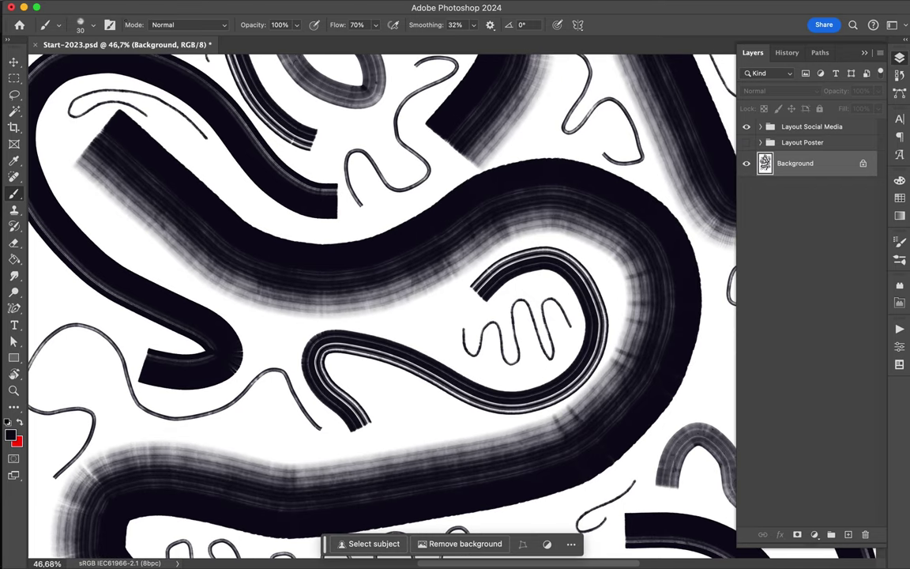
{"action": "left_click", "coordinate": [86, 25]}
Step: Select the 10 px It's Going To Run Out brush and scribble inside the central loop
{"action": "scroll", "coordinate": [117, 260], "scroll_direction": "down", "scroll_amount": 3}
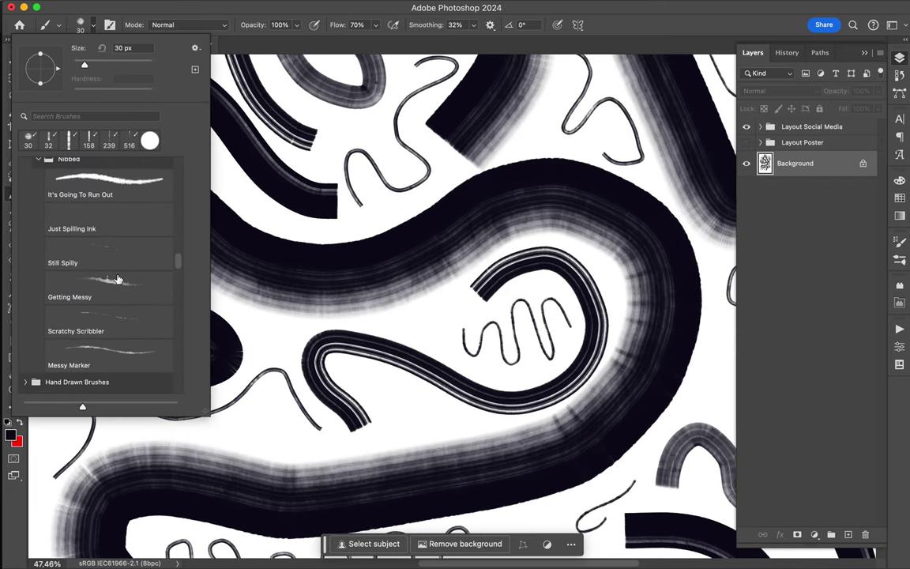
{"action": "scroll", "coordinate": [116, 269], "scroll_direction": "up", "scroll_amount": 1}
{"action": "left_click", "coordinate": [106, 227]}
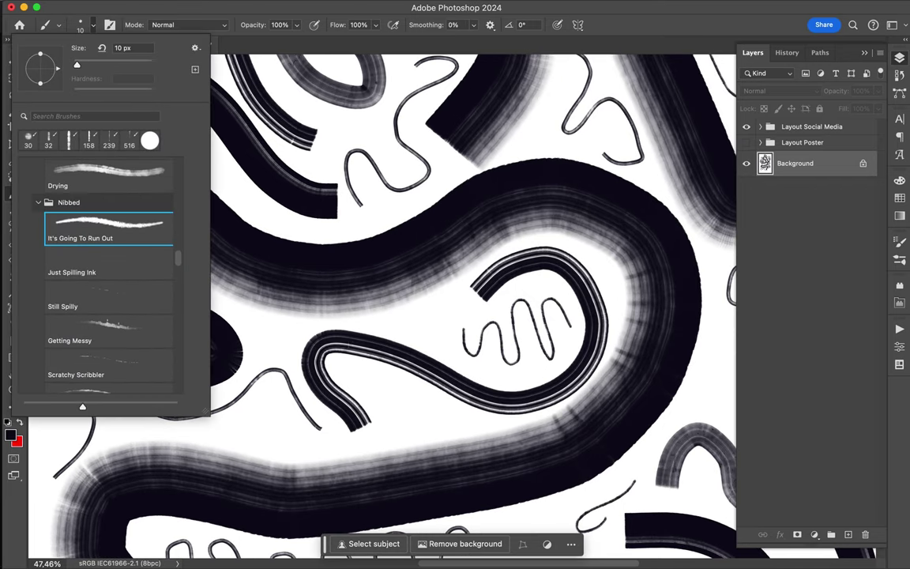
{"action": "left_click", "coordinate": [333, 373]}
{"action": "mouse_move", "coordinate": [346, 365]}
{"action": "left_mouse_down"}
{"action": "mouse_move", "coordinate": [342, 373]}
{"action": "mouse_move", "coordinate": [399, 426]}
{"action": "mouse_move", "coordinate": [422, 398]}
{"action": "mouse_move", "coordinate": [432, 430]}
{"action": "mouse_move", "coordinate": [463, 413]}
{"action": "mouse_move", "coordinate": [478, 419]}
{"action": "left_mouse_up"}
Step: Draw a small U-shaped zigzag squiggle inside the grey S curve
{"action": "scroll", "coordinate": [478, 418], "scroll_direction": "up", "scroll_amount": 2}
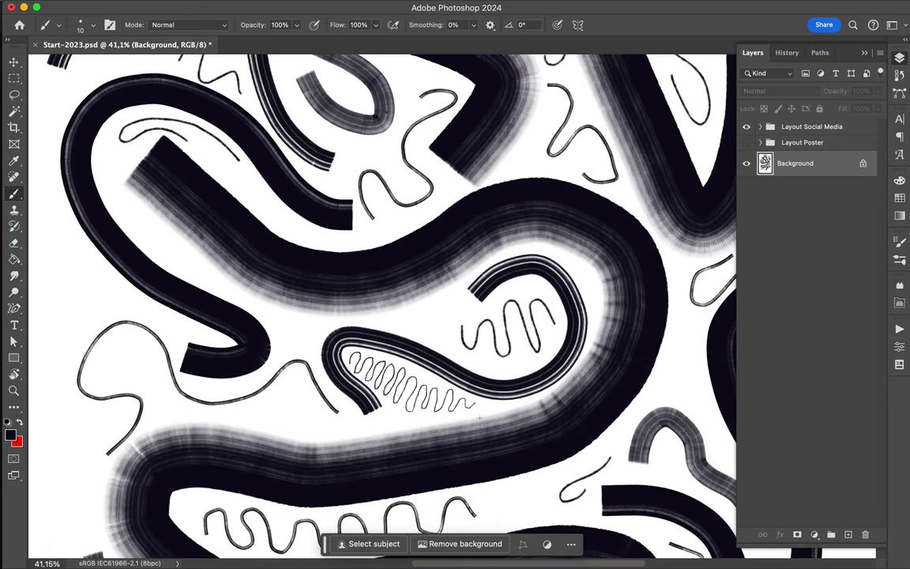
{"action": "scroll", "coordinate": [478, 419], "scroll_direction": "up", "scroll_amount": 2}
{"action": "scroll", "coordinate": [478, 419], "scroll_direction": "up", "scroll_amount": 3}
{"action": "scroll", "coordinate": [478, 419], "scroll_direction": "up", "scroll_amount": 2}
{"action": "scroll", "coordinate": [479, 418], "scroll_direction": "up", "scroll_amount": 5}
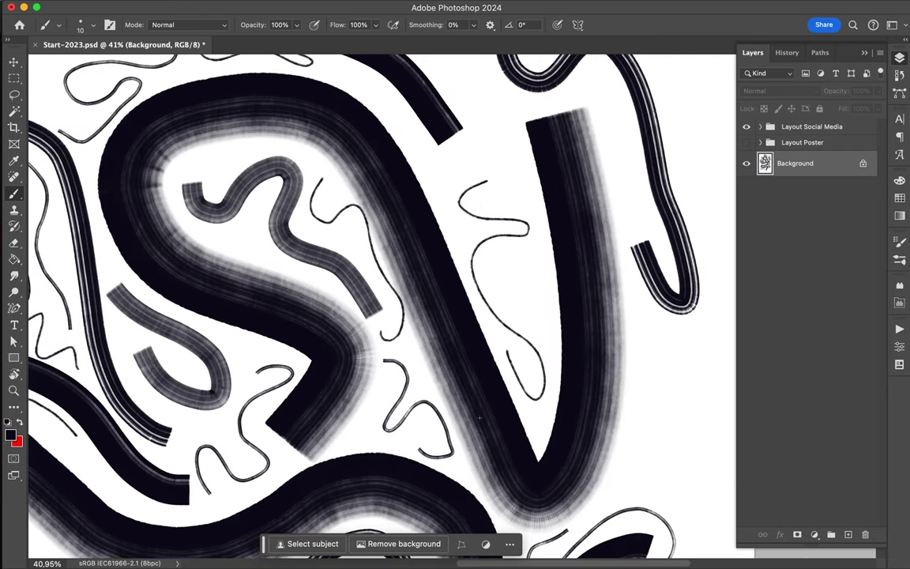
{"action": "scroll", "coordinate": [479, 418], "scroll_direction": "up", "scroll_amount": 3}
{"action": "scroll", "coordinate": [479, 418], "scroll_direction": "up", "scroll_amount": 2}
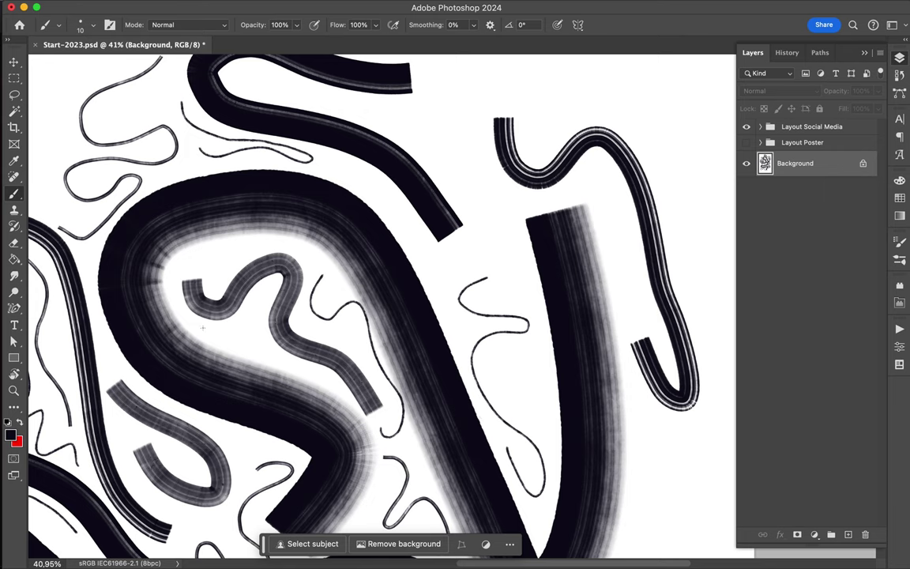
{"action": "mouse_move", "coordinate": [203, 328]}
{"action": "left_mouse_down"}
{"action": "mouse_move", "coordinate": [205, 340]}
{"action": "mouse_move", "coordinate": [209, 328]}
{"action": "mouse_move", "coordinate": [212, 340]}
{"action": "mouse_move", "coordinate": [226, 330]}
{"action": "mouse_move", "coordinate": [230, 340]}
{"action": "mouse_move", "coordinate": [238, 319]}
{"action": "mouse_move", "coordinate": [243, 341]}
{"action": "mouse_move", "coordinate": [247, 317]}
{"action": "mouse_move", "coordinate": [250, 340]}
{"action": "mouse_move", "coordinate": [253, 311]}
{"action": "mouse_move", "coordinate": [255, 341]}
{"action": "mouse_move", "coordinate": [268, 293]}
{"action": "mouse_move", "coordinate": [268, 349]}
{"action": "mouse_move", "coordinate": [277, 366]}
{"action": "mouse_move", "coordinate": [280, 349]}
{"action": "mouse_move", "coordinate": [281, 365]}
{"action": "mouse_move", "coordinate": [294, 362]}
{"action": "left_mouse_up"}
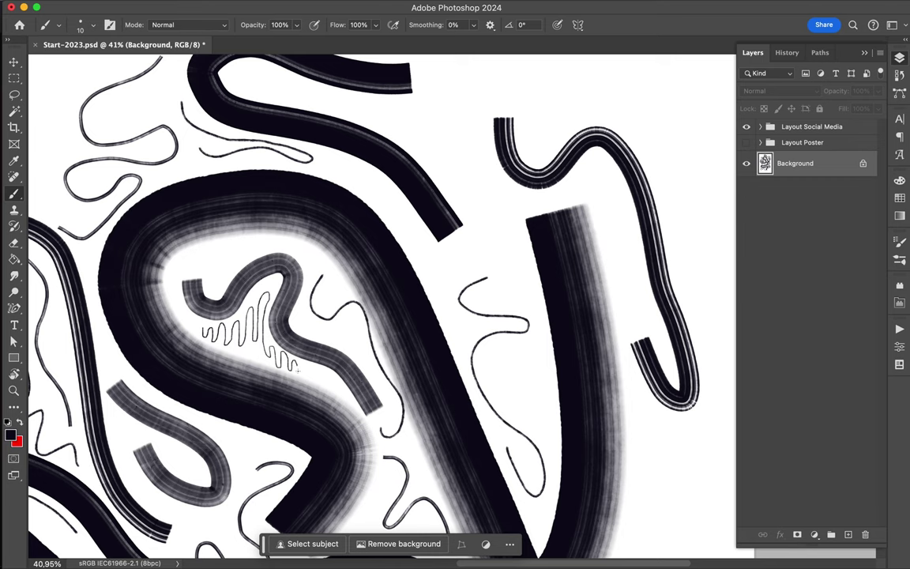
{"action": "scroll", "coordinate": [301, 368], "scroll_direction": "left", "scroll_amount": 5}
{"action": "scroll", "coordinate": [300, 368], "scroll_direction": "down", "scroll_amount": 2}
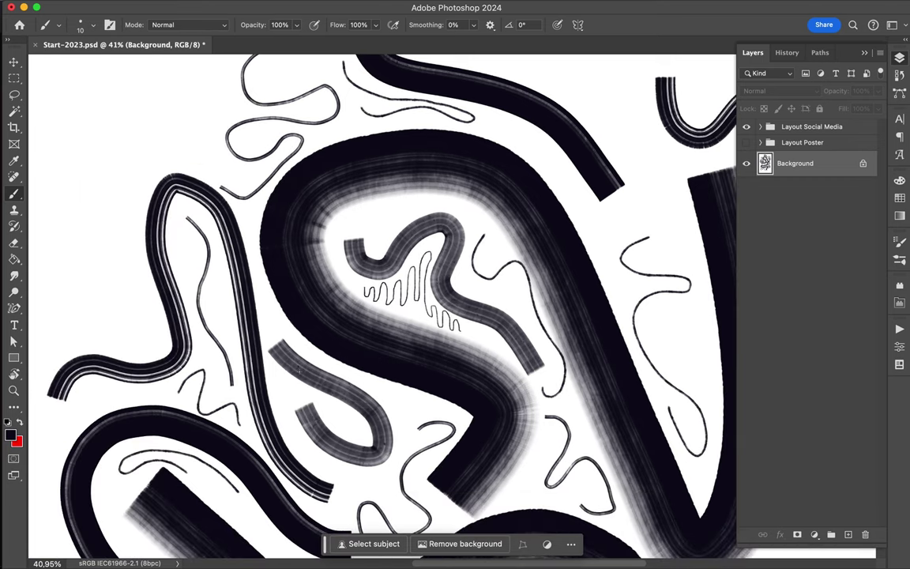
Step: Draw three thin lines inside the tall left loop
{"action": "scroll", "coordinate": [300, 369], "scroll_direction": "left", "scroll_amount": 3}
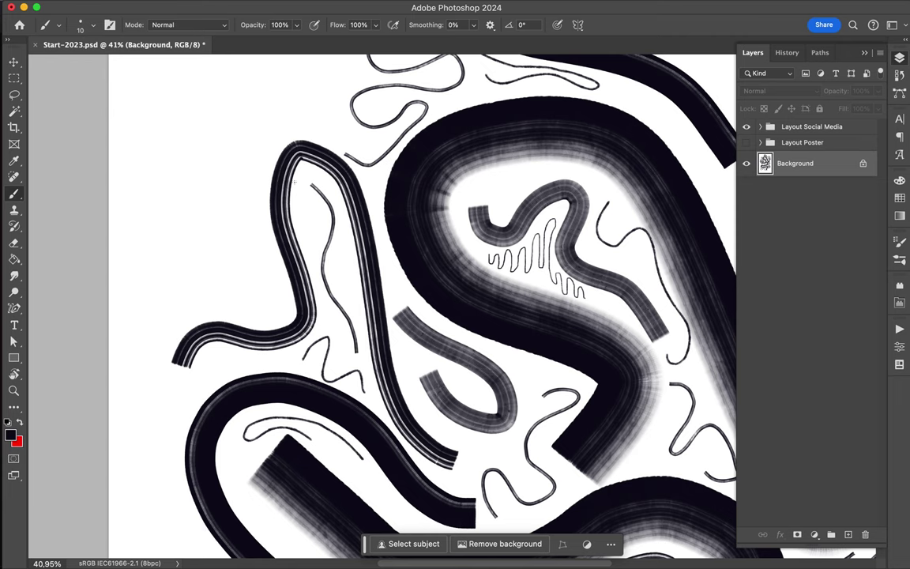
{"action": "left_click_drag", "start_coordinate": [295, 201], "coordinate": [331, 311]}
{"action": "left_click_drag", "start_coordinate": [317, 245], "coordinate": [311, 179]}
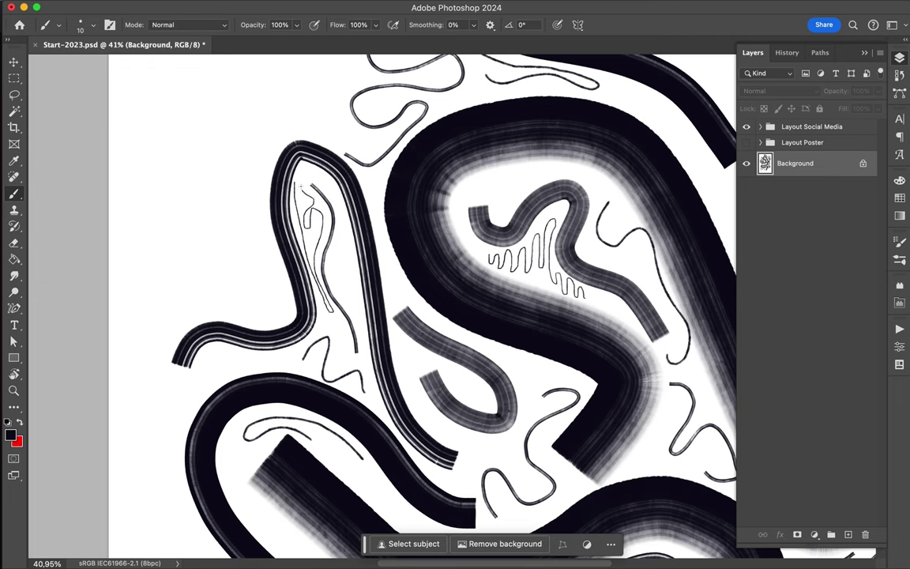
{"action": "mouse_move", "coordinate": [312, 182]}
{"action": "left_mouse_down"}
{"action": "mouse_move", "coordinate": [348, 261]}
{"action": "mouse_move", "coordinate": [350, 301]}
{"action": "mouse_move", "coordinate": [353, 282]}
{"action": "left_mouse_up"}
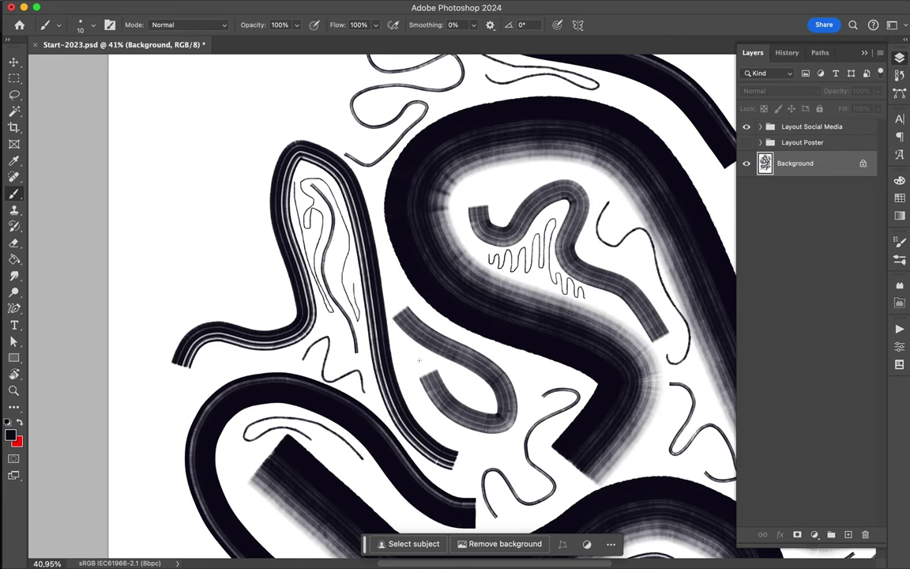
Step: Replace the undone stray curl with a thin hook inside the grey curved stroke
{"action": "mouse_move", "coordinate": [455, 382]}
{"action": "left_mouse_down"}
{"action": "mouse_move", "coordinate": [394, 308]}
{"action": "mouse_move", "coordinate": [409, 293]}
{"action": "mouse_move", "coordinate": [512, 365]}
{"action": "mouse_move", "coordinate": [530, 361]}
{"action": "mouse_move", "coordinate": [534, 390]}
{"action": "left_mouse_up"}
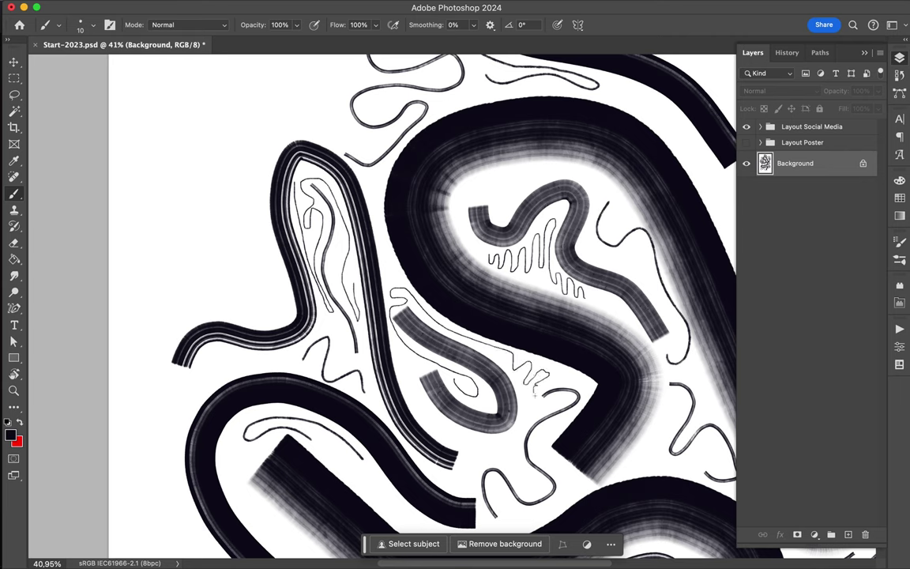
{"action": "mouse_move", "coordinate": [542, 402]}
{"action": "left_mouse_down"}
{"action": "mouse_move", "coordinate": [522, 421]}
{"action": "mouse_move", "coordinate": [432, 427]}
{"action": "left_mouse_up"}
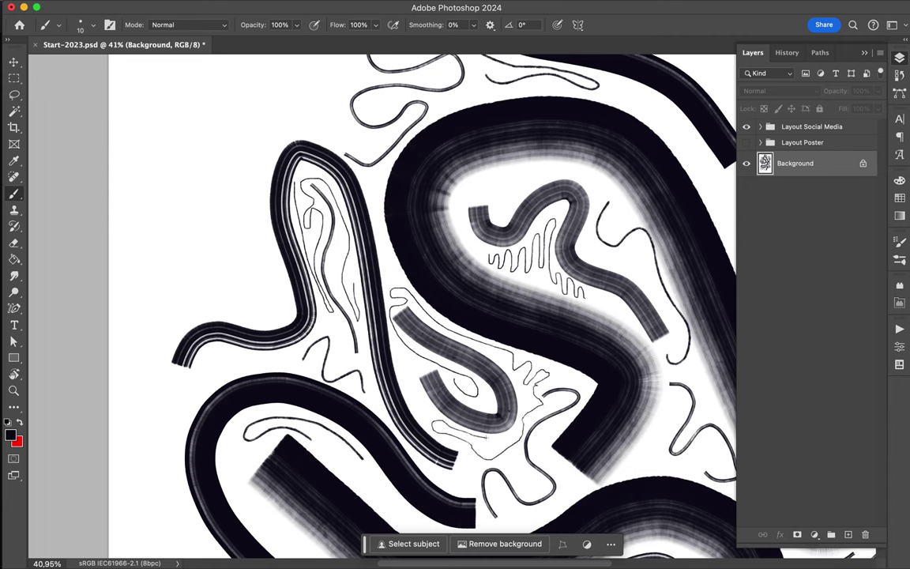
{"action": "scroll", "coordinate": [485, 437], "scroll_direction": "down", "scroll_amount": 5}
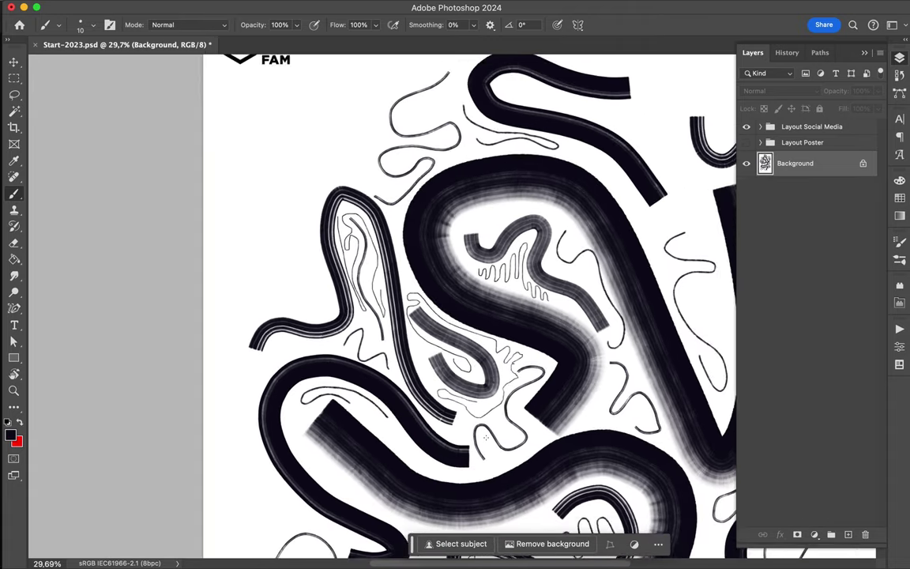
{"action": "scroll", "coordinate": [485, 437], "scroll_direction": "down", "scroll_amount": 1}
{"action": "key", "text": "ctrl+z"}
{"action": "key", "text": "ctrl+z"}
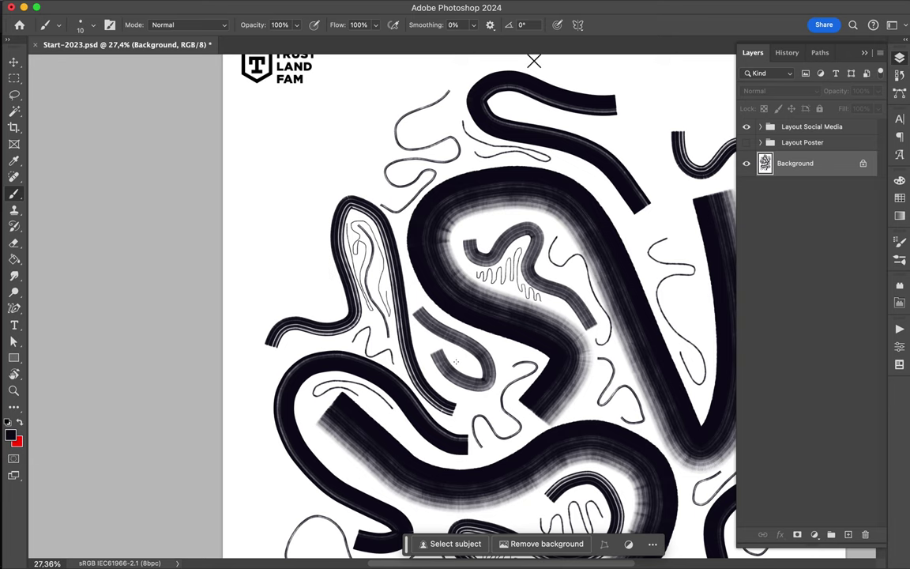
{"action": "mouse_move", "coordinate": [456, 362]}
{"action": "left_mouse_down"}
{"action": "mouse_move", "coordinate": [450, 346]}
{"action": "mouse_move", "coordinate": [429, 342]}
{"action": "mouse_move", "coordinate": [431, 380]}
{"action": "mouse_move", "coordinate": [455, 395]}
{"action": "left_mouse_up"}
{"action": "scroll", "coordinate": [502, 384], "scroll_direction": "down", "scroll_amount": 5}
{"action": "scroll", "coordinate": [503, 383], "scroll_direction": "right", "scroll_amount": 8}
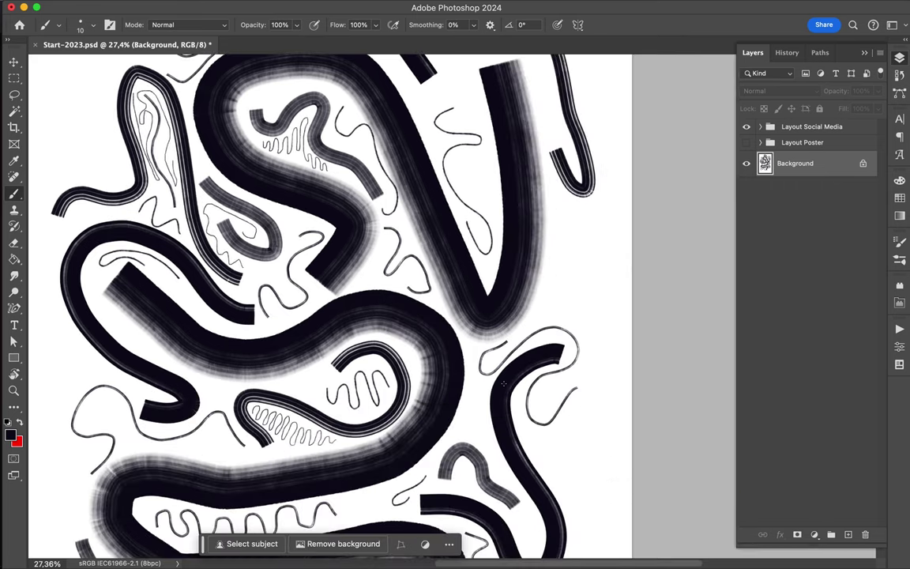
{"action": "scroll", "coordinate": [502, 383], "scroll_direction": "down", "scroll_amount": 3}
{"action": "scroll", "coordinate": [502, 383], "scroll_direction": "down", "scroll_amount": 2}
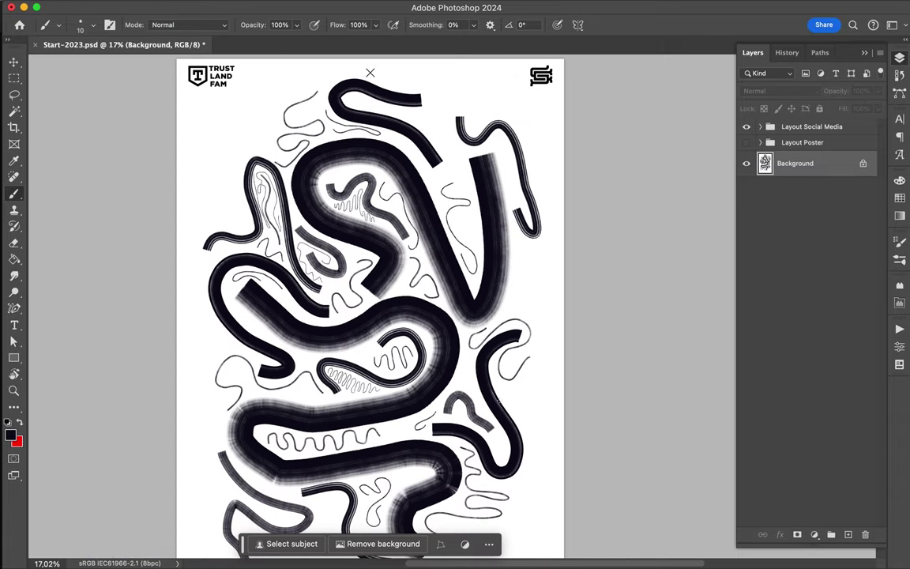
Step: Undo a thin S-stroke and paint a short squiggle in the grey teardrop loop beside the V
{"action": "scroll", "coordinate": [446, 312], "scroll_direction": "up", "scroll_amount": 2}
{"action": "scroll", "coordinate": [447, 312], "scroll_direction": "up", "scroll_amount": 3}
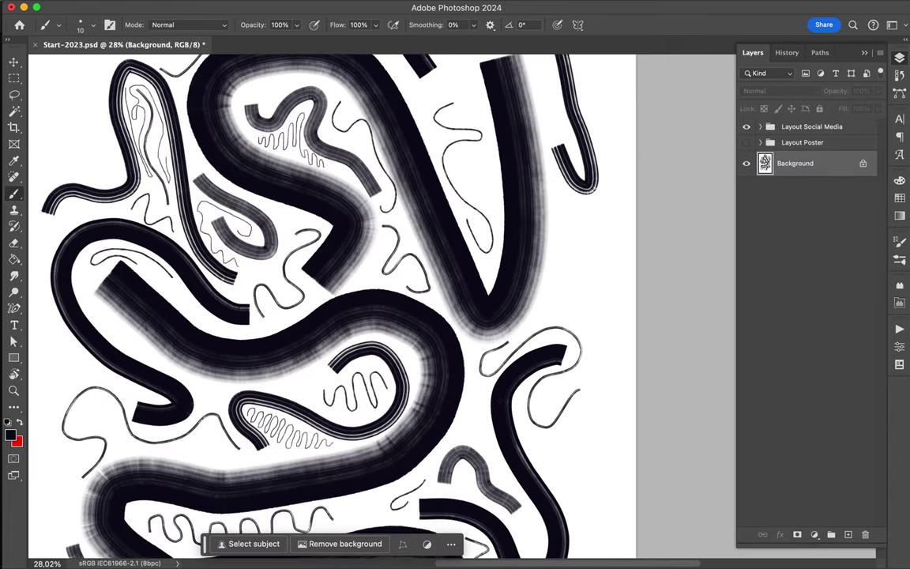
{"action": "scroll", "coordinate": [446, 313], "scroll_direction": "up", "scroll_amount": 3}
{"action": "scroll", "coordinate": [474, 340], "scroll_direction": "up", "scroll_amount": 1}
{"action": "mouse_move", "coordinate": [380, 270]}
{"action": "left_mouse_down"}
{"action": "mouse_move", "coordinate": [386, 244]}
{"action": "mouse_move", "coordinate": [301, 266]}
{"action": "mouse_move", "coordinate": [391, 284]}
{"action": "mouse_move", "coordinate": [441, 319]}
{"action": "left_mouse_up"}
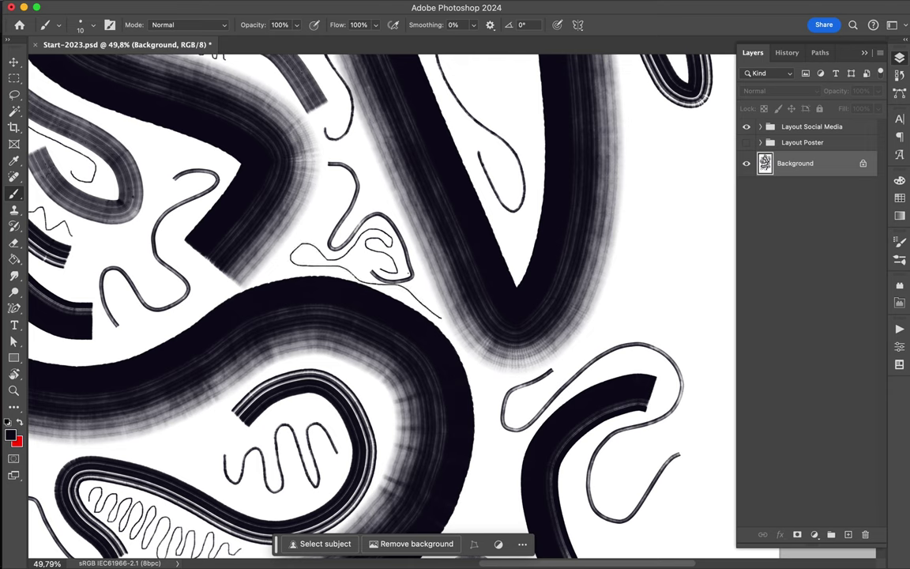
{"action": "key", "text": "super+z"}
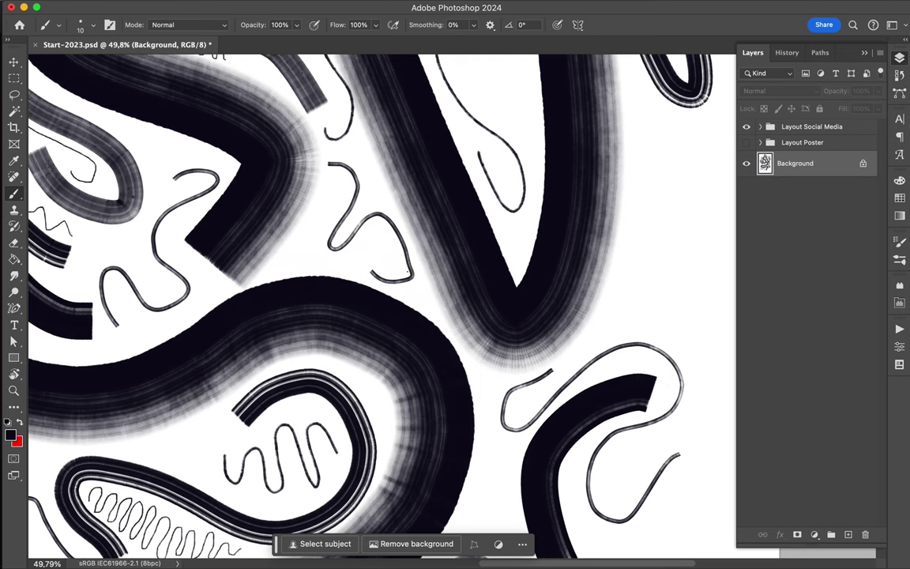
{"action": "mouse_move", "coordinate": [386, 272]}
{"action": "left_mouse_down"}
{"action": "mouse_move", "coordinate": [399, 276]}
{"action": "mouse_move", "coordinate": [361, 256]}
{"action": "mouse_move", "coordinate": [378, 245]}
{"action": "mouse_move", "coordinate": [362, 242]}
{"action": "mouse_move", "coordinate": [385, 230]}
{"action": "left_mouse_up"}
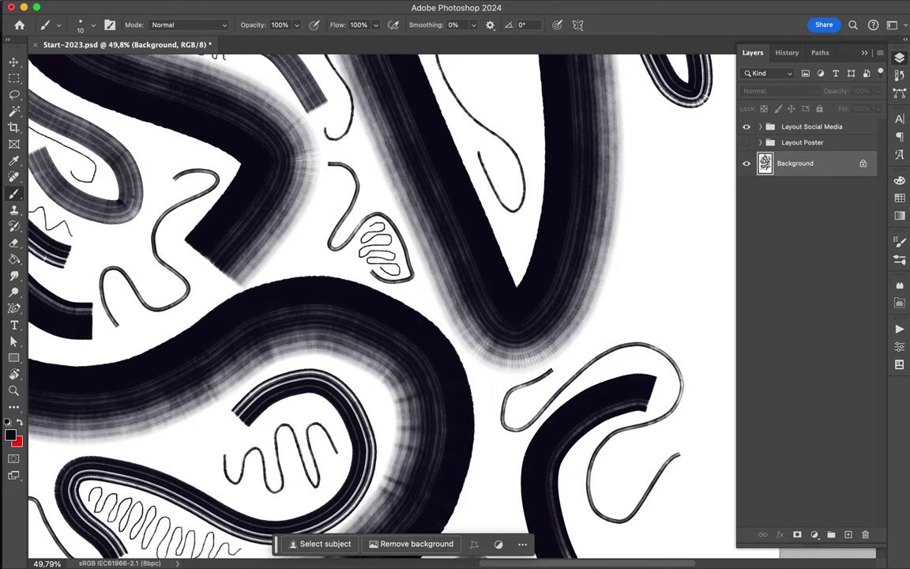
{"action": "scroll", "coordinate": [379, 301], "scroll_direction": "down", "scroll_amount": 2}
{"action": "scroll", "coordinate": [380, 300], "scroll_direction": "down", "scroll_amount": 2}
Step: Sketch a three-loop scribble beside the tall vertical stroke
{"action": "scroll", "coordinate": [379, 301], "scroll_direction": "up", "scroll_amount": 3}
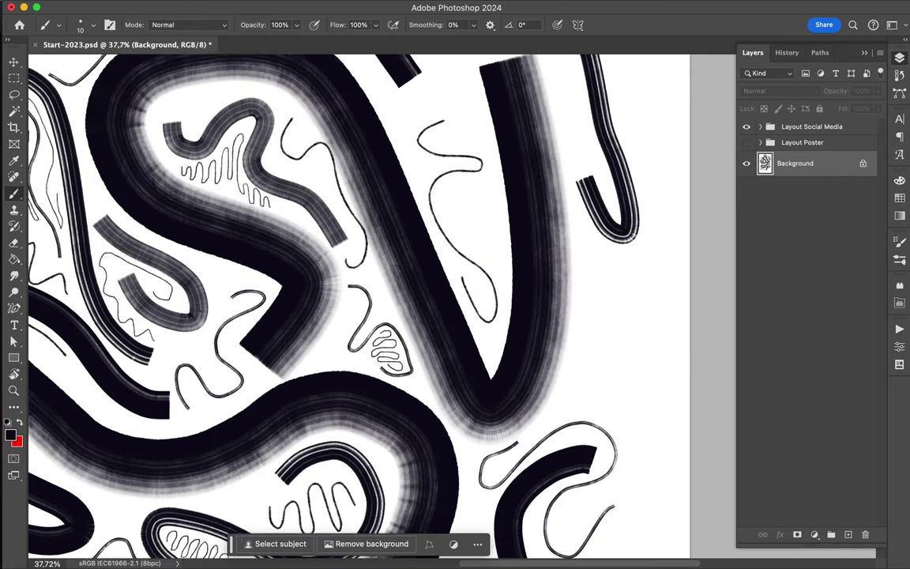
{"action": "scroll", "coordinate": [369, 227], "scroll_direction": "up", "scroll_amount": 2}
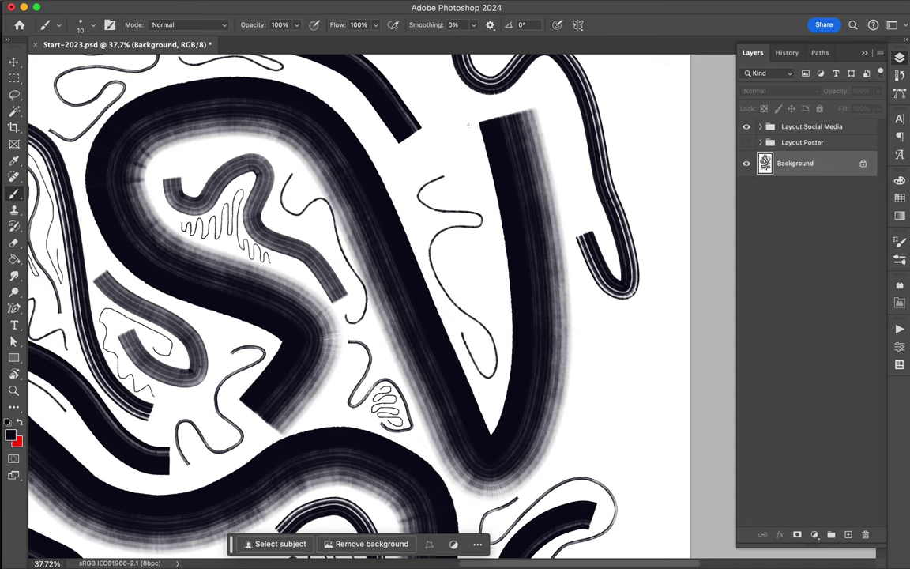
{"action": "left_click_drag", "start_coordinate": [462, 128], "coordinate": [413, 175]}
{"action": "left_click_drag", "start_coordinate": [434, 170], "coordinate": [465, 167]}
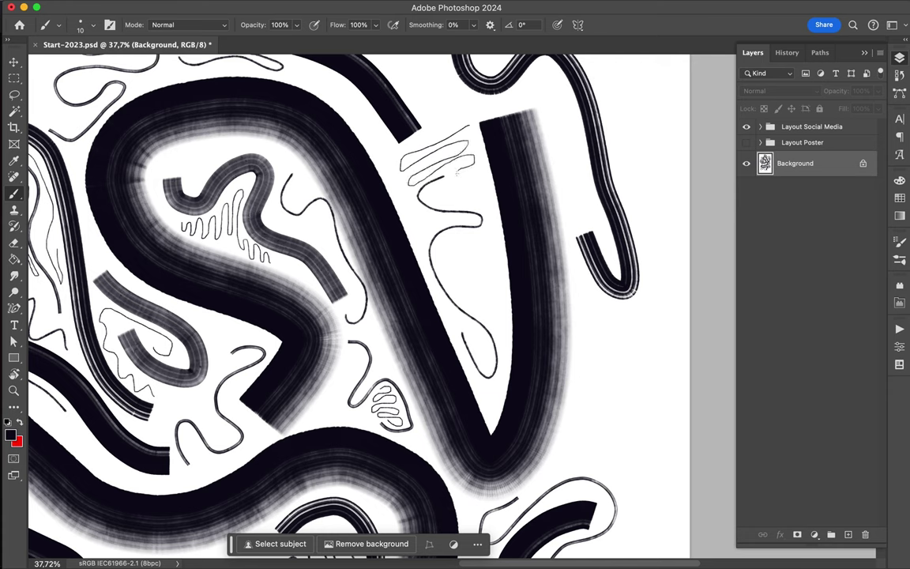
{"action": "mouse_move", "coordinate": [457, 172]}
{"action": "left_mouse_down"}
{"action": "mouse_move", "coordinate": [447, 190]}
{"action": "mouse_move", "coordinate": [481, 185]}
{"action": "mouse_move", "coordinate": [479, 201]}
{"action": "left_mouse_up"}
Step: Draw a squiggle inside the top black S-curve, redoing it once after an undo
{"action": "scroll", "coordinate": [480, 204], "scroll_direction": "down", "scroll_amount": 3}
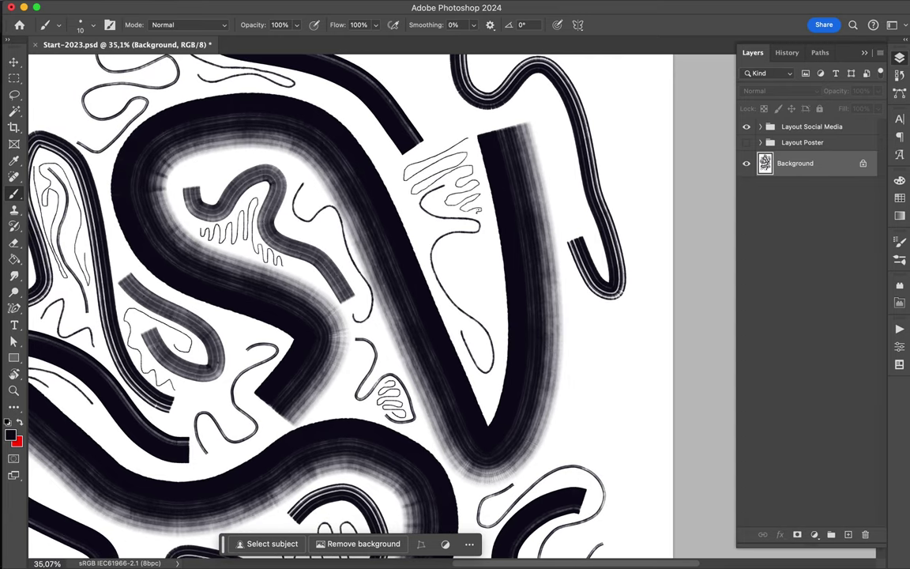
{"action": "scroll", "coordinate": [478, 210], "scroll_direction": "up", "scroll_amount": 5}
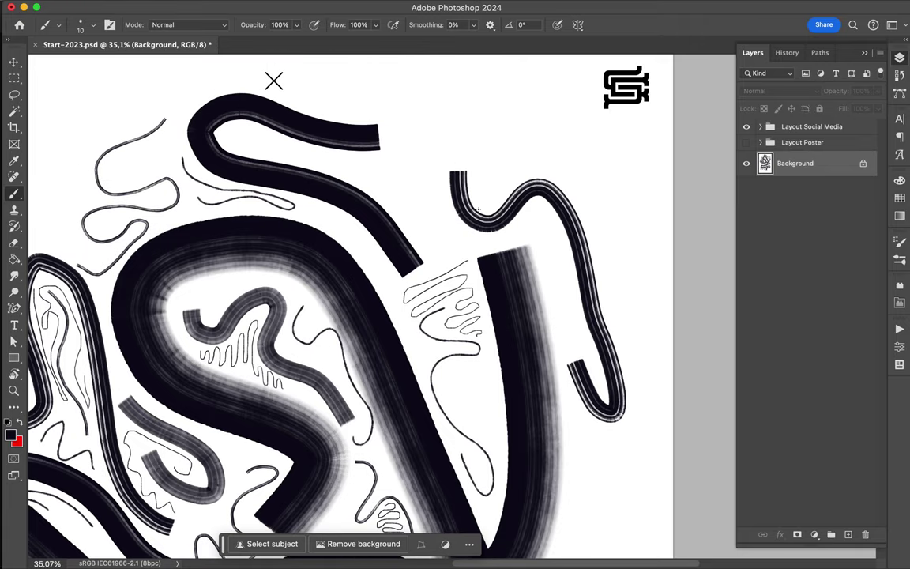
{"action": "scroll", "coordinate": [478, 209], "scroll_direction": "up", "scroll_amount": 2}
{"action": "scroll", "coordinate": [478, 209], "scroll_direction": "left", "scroll_amount": 2}
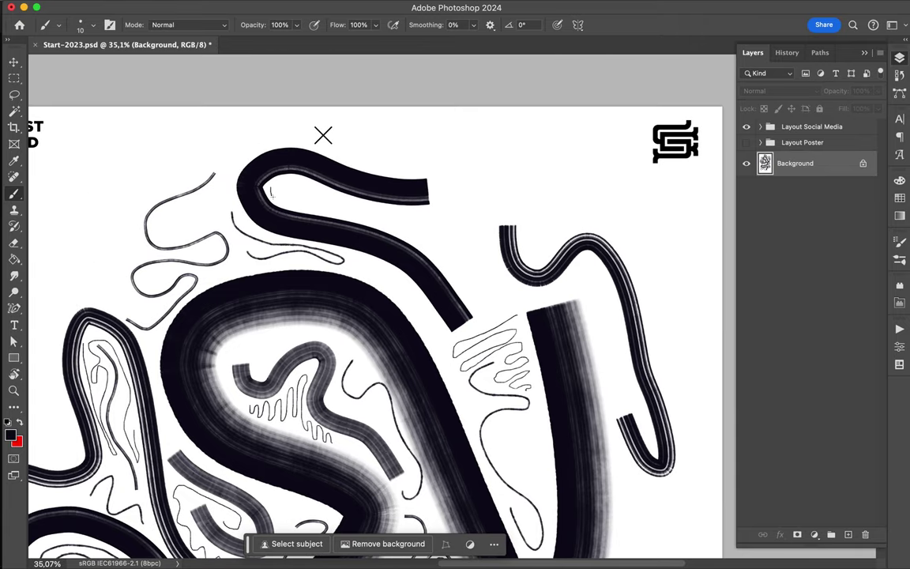
{"action": "left_click_drag", "start_coordinate": [277, 190], "coordinate": [367, 210]}
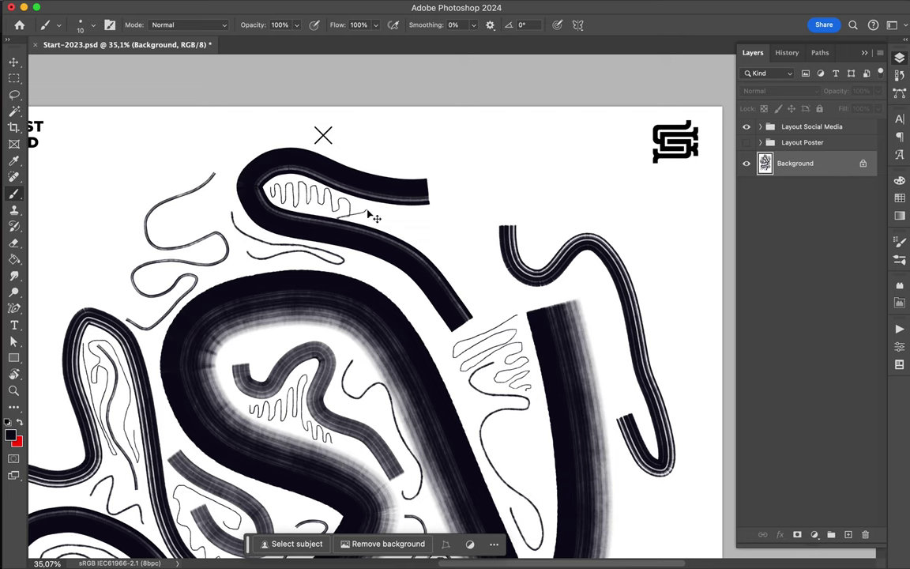
{"action": "key", "text": "ctrl+z"}
{"action": "key", "text": "ctrl+z"}
{"action": "mouse_move", "coordinate": [275, 191]}
{"action": "left_mouse_down"}
{"action": "mouse_move", "coordinate": [318, 209]}
{"action": "mouse_move", "coordinate": [331, 195]}
{"action": "mouse_move", "coordinate": [345, 212]}
{"action": "mouse_move", "coordinate": [369, 203]}
{"action": "left_mouse_up"}
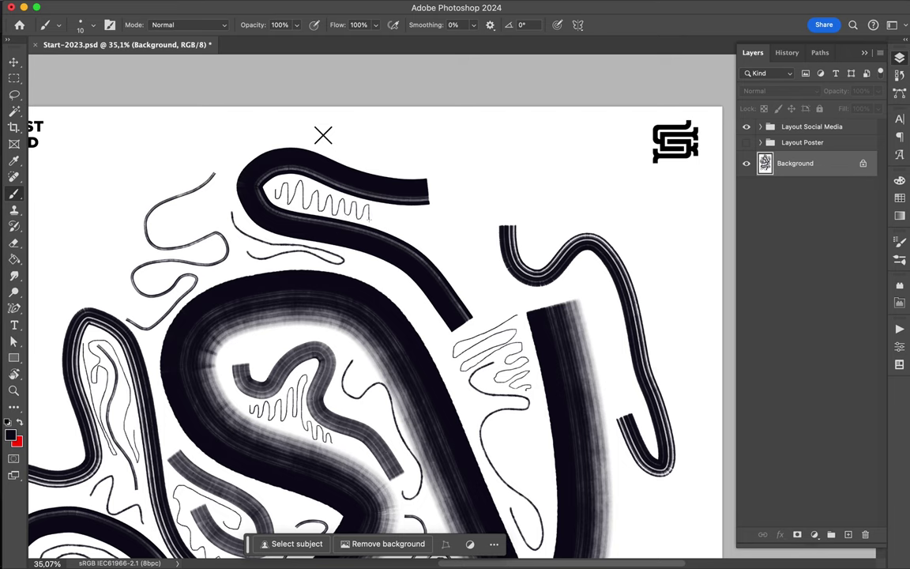
Step: Add scribbles in the gap near the lower bend and beside the striped stroke
{"action": "scroll", "coordinate": [369, 219], "scroll_direction": "down", "scroll_amount": 5}
{"action": "scroll", "coordinate": [368, 220], "scroll_direction": "down", "scroll_amount": 5}
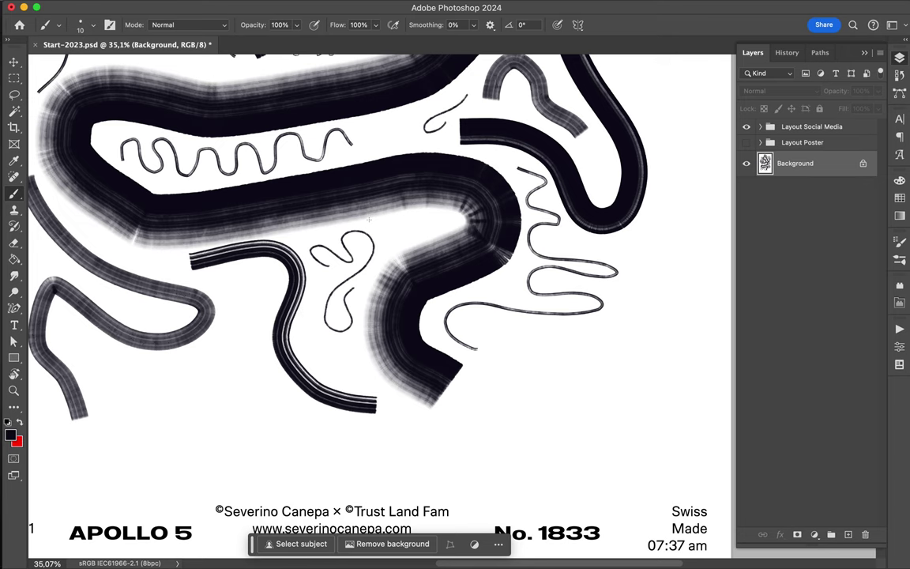
{"action": "mouse_move", "coordinate": [376, 225]}
{"action": "left_mouse_down"}
{"action": "mouse_move", "coordinate": [409, 216]}
{"action": "mouse_move", "coordinate": [400, 234]}
{"action": "mouse_move", "coordinate": [432, 218]}
{"action": "mouse_move", "coordinate": [390, 243]}
{"action": "left_mouse_up"}
{"action": "left_click_drag", "start_coordinate": [393, 247], "coordinate": [456, 224]}
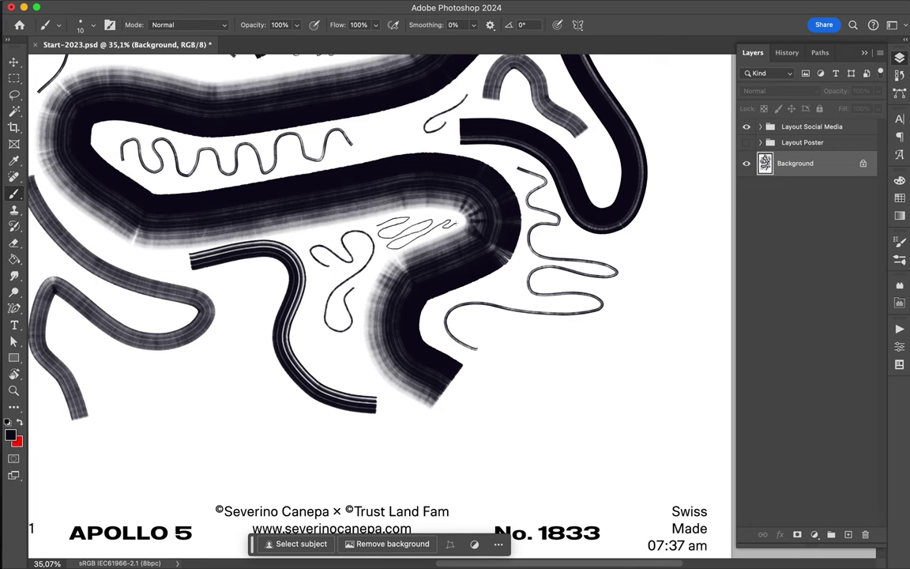
{"action": "scroll", "coordinate": [321, 353], "scroll_direction": "left", "scroll_amount": 5}
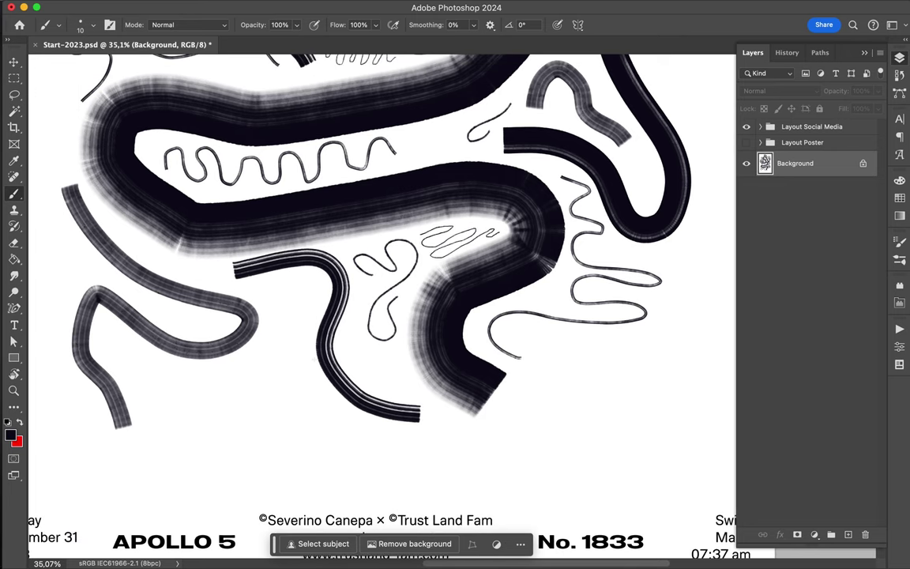
{"action": "mouse_move", "coordinate": [258, 305]}
{"action": "left_mouse_down"}
{"action": "mouse_move", "coordinate": [276, 276]}
{"action": "mouse_move", "coordinate": [309, 292]}
{"action": "mouse_move", "coordinate": [319, 283]}
{"action": "left_mouse_up"}
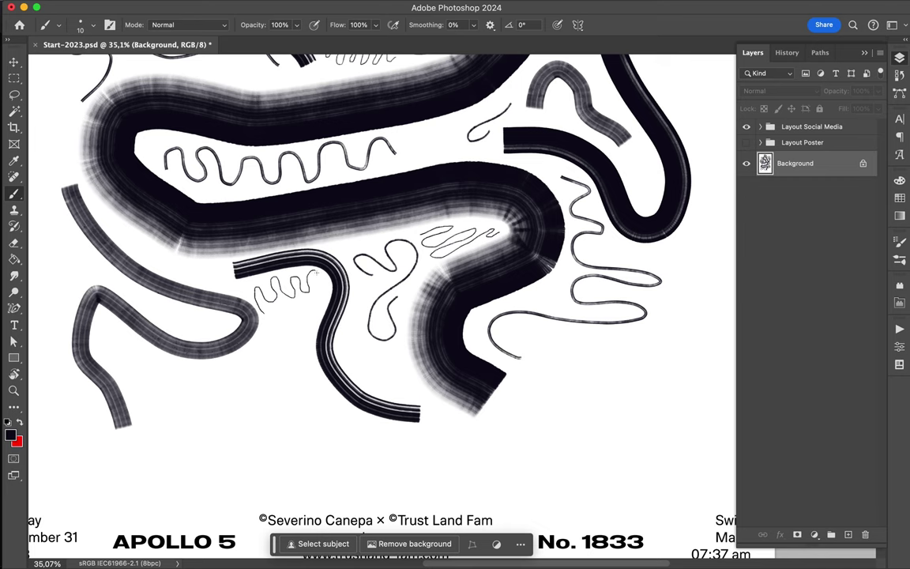
{"action": "scroll", "coordinate": [380, 284], "scroll_direction": "down", "scroll_amount": 3}
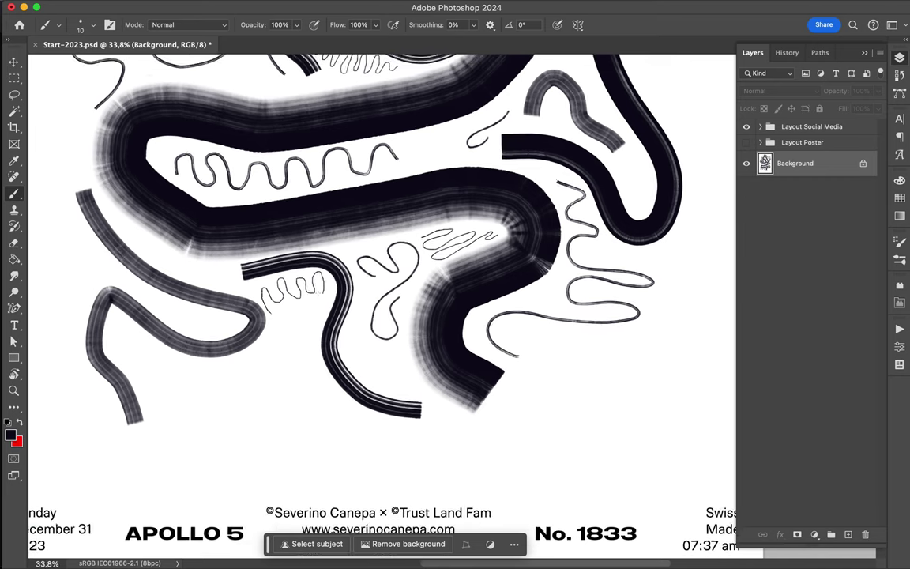
{"action": "scroll", "coordinate": [379, 293], "scroll_direction": "up", "scroll_amount": 5}
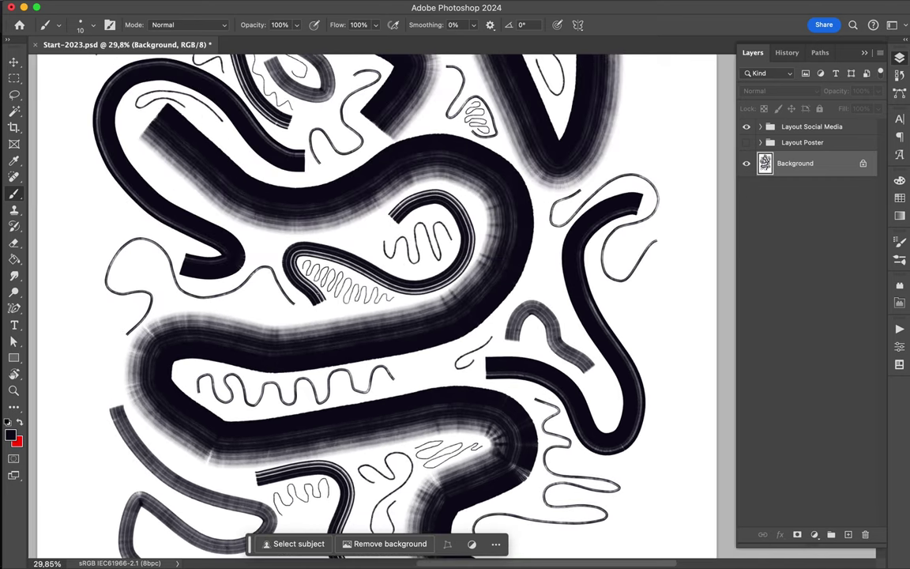
{"action": "scroll", "coordinate": [380, 292], "scroll_direction": "up", "scroll_amount": 2}
{"action": "scroll", "coordinate": [379, 292], "scroll_direction": "down", "scroll_amount": 2}
{"action": "scroll", "coordinate": [379, 292], "scroll_direction": "down", "scroll_amount": 2}
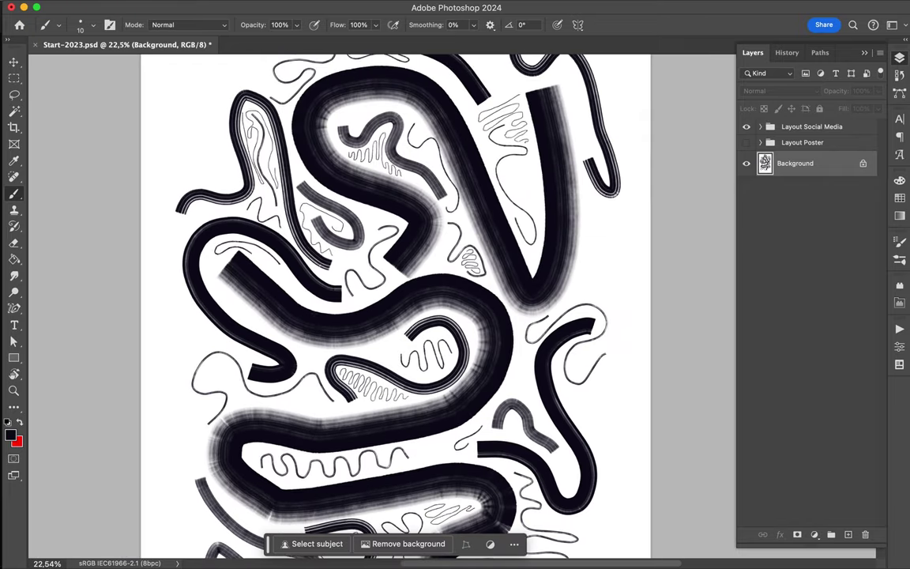
{"action": "scroll", "coordinate": [379, 292], "scroll_direction": "down", "scroll_amount": 2}
{"action": "scroll", "coordinate": [379, 292], "scroll_direction": "down", "scroll_amount": 1}
{"action": "scroll", "coordinate": [379, 292], "scroll_direction": "down", "scroll_amount": 2}
{"action": "scroll", "coordinate": [380, 292], "scroll_direction": "down", "scroll_amount": 1}
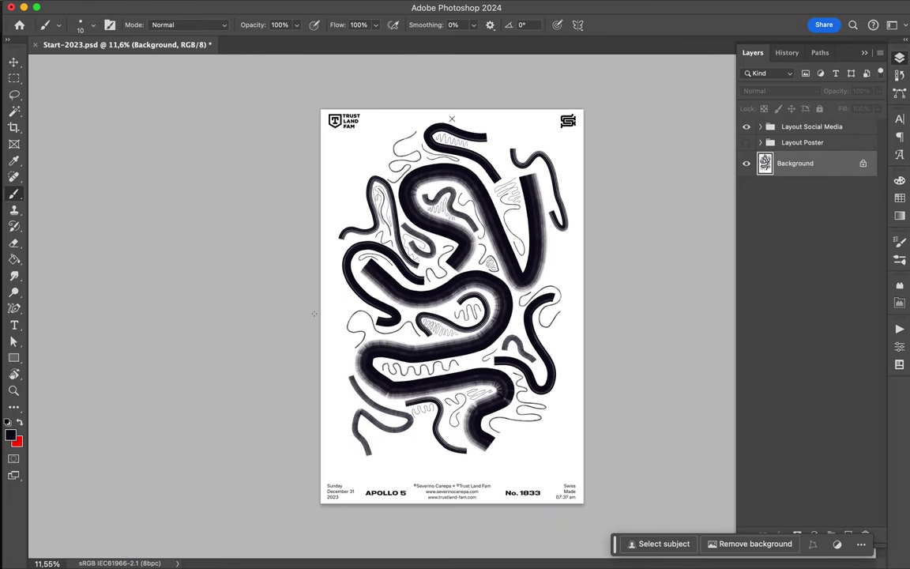
{"action": "scroll", "coordinate": [448, 302], "scroll_direction": "up", "scroll_amount": 1}
{"action": "scroll", "coordinate": [448, 302], "scroll_direction": "up", "scroll_amount": 1}
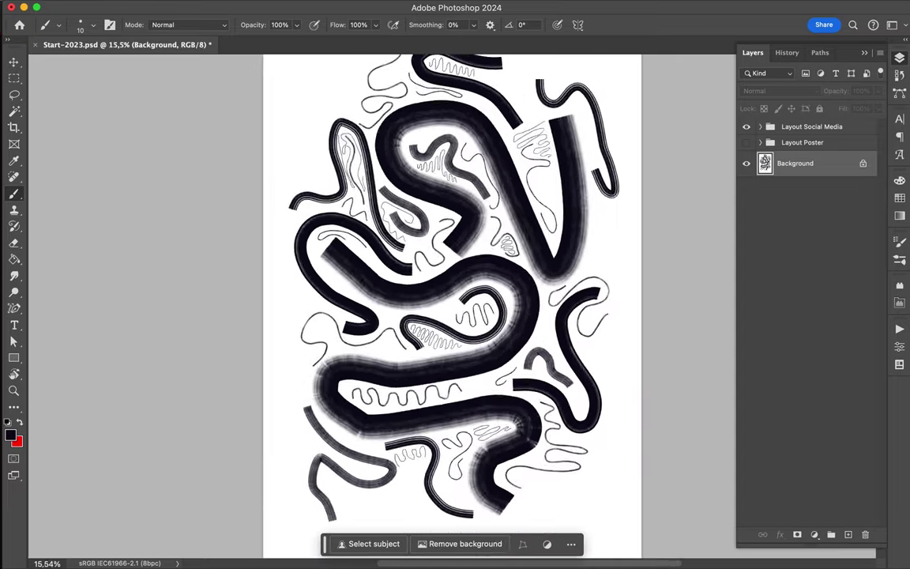
{"action": "scroll", "coordinate": [448, 302], "scroll_direction": "up", "scroll_amount": 3}
{"action": "scroll", "coordinate": [451, 268], "scroll_direction": "up", "scroll_amount": 1}
{"action": "scroll", "coordinate": [451, 268], "scroll_direction": "up", "scroll_amount": 1}
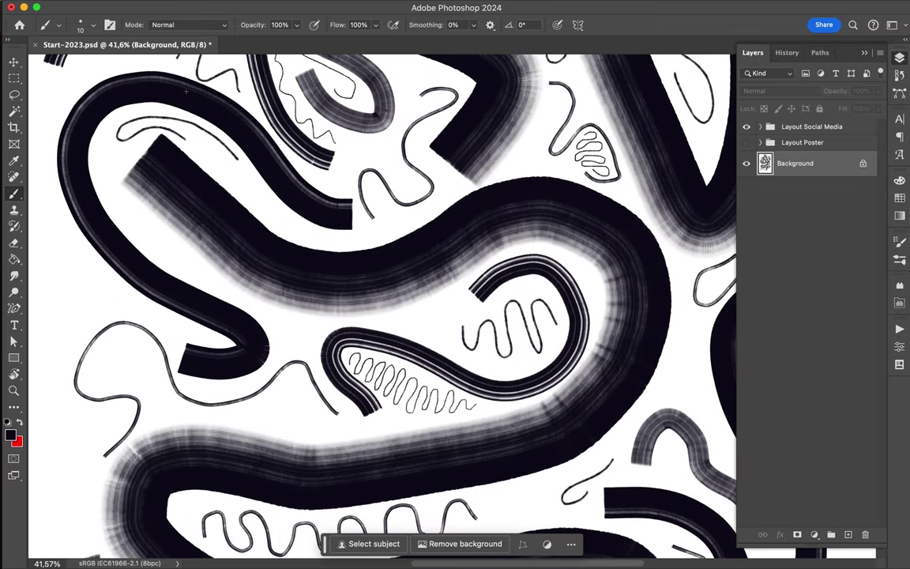
Step: Add a looping scribble in the upper-left gap and a wavy one left of the striped teardrop
{"action": "mouse_move", "coordinate": [190, 279]}
{"action": "left_mouse_down"}
{"action": "mouse_move", "coordinate": [123, 212]}
{"action": "mouse_move", "coordinate": [180, 268]}
{"action": "mouse_move", "coordinate": [150, 228]}
{"action": "mouse_move", "coordinate": [214, 272]}
{"action": "left_mouse_up"}
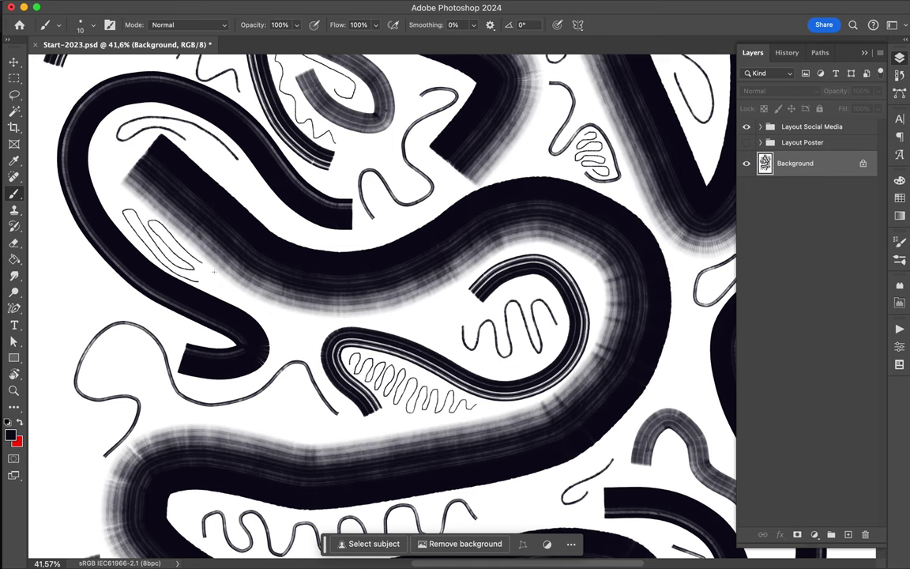
{"action": "scroll", "coordinate": [383, 301], "scroll_direction": "down", "scroll_amount": 2}
{"action": "scroll", "coordinate": [383, 300], "scroll_direction": "down", "scroll_amount": 2}
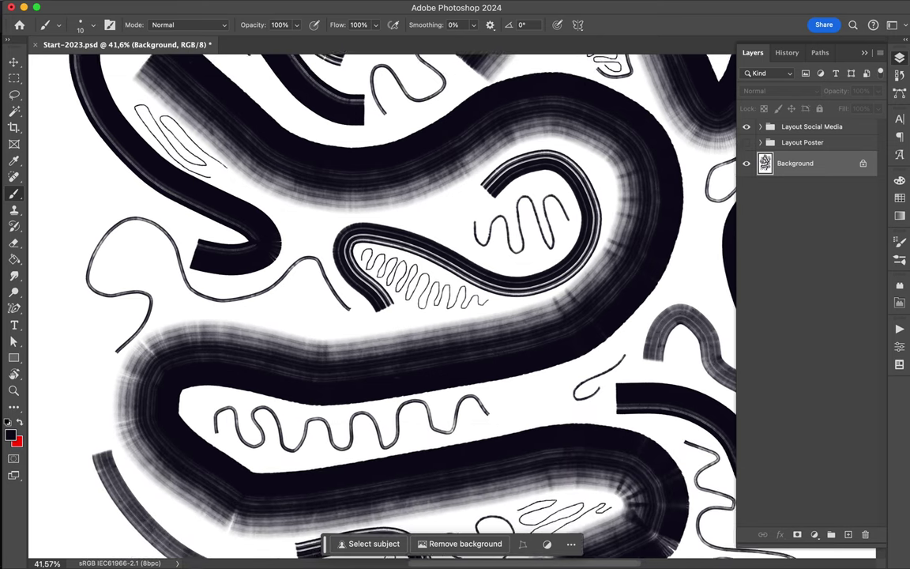
{"action": "scroll", "coordinate": [383, 300], "scroll_direction": "down", "scroll_amount": 1}
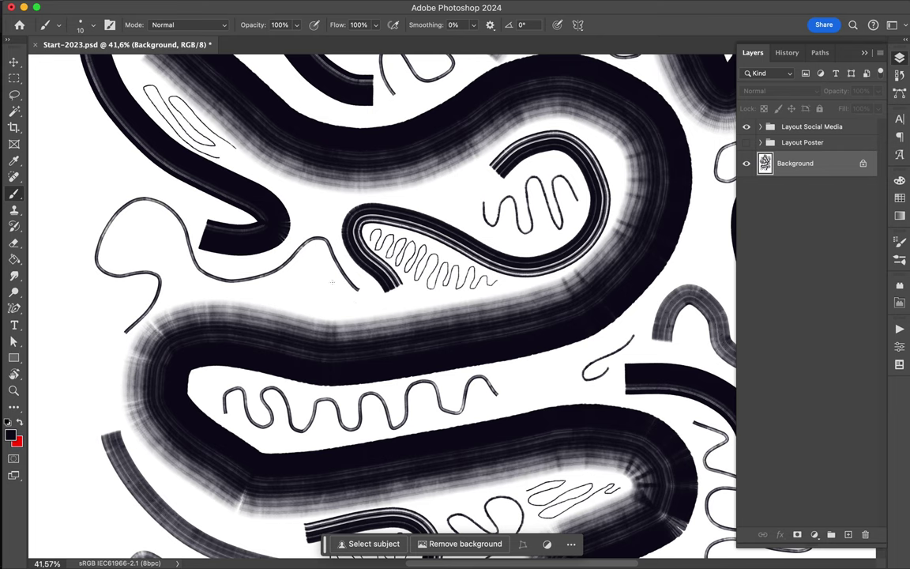
{"action": "mouse_move", "coordinate": [313, 264]}
{"action": "left_mouse_down"}
{"action": "mouse_move", "coordinate": [366, 294]}
{"action": "mouse_move", "coordinate": [300, 200]}
{"action": "mouse_move", "coordinate": [301, 224]}
{"action": "left_mouse_up"}
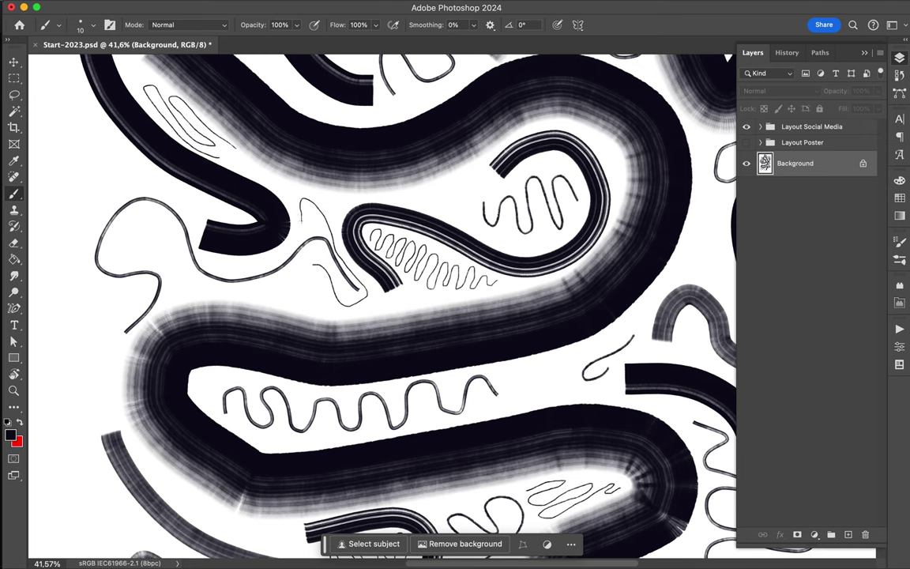
{"action": "key", "text": "ctrl+z"}
{"action": "key", "text": "ctrl+z"}
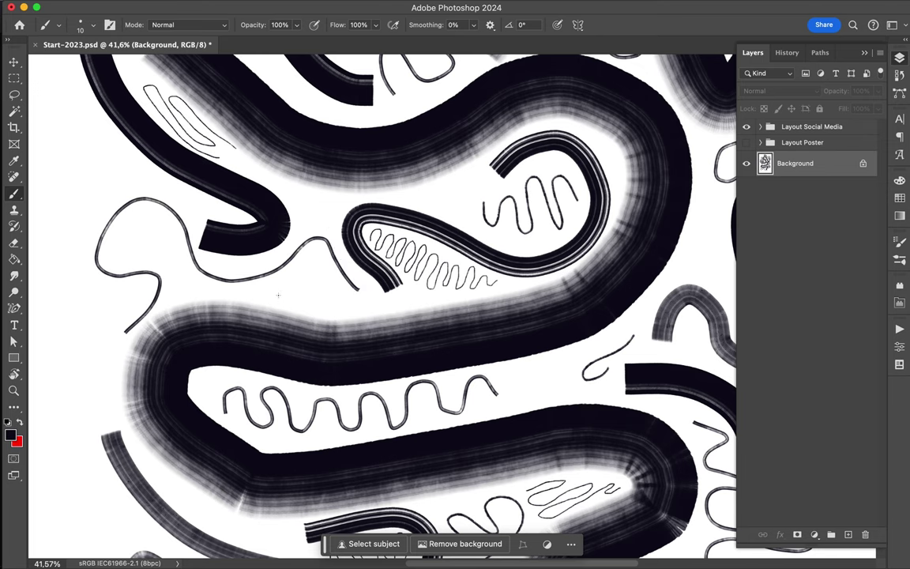
{"action": "left_click_drag", "start_coordinate": [285, 287], "coordinate": [361, 288]}
Step: Add scribbles past the wavy line's end and below the striped curving stroke
{"action": "scroll", "coordinate": [431, 304], "scroll_direction": "down", "scroll_amount": 2}
{"action": "scroll", "coordinate": [427, 308], "scroll_direction": "down", "scroll_amount": 1}
{"action": "scroll", "coordinate": [423, 314], "scroll_direction": "down", "scroll_amount": 1}
{"action": "scroll", "coordinate": [423, 314], "scroll_direction": "right", "scroll_amount": 5}
{"action": "scroll", "coordinate": [423, 314], "scroll_direction": "up", "scroll_amount": 2}
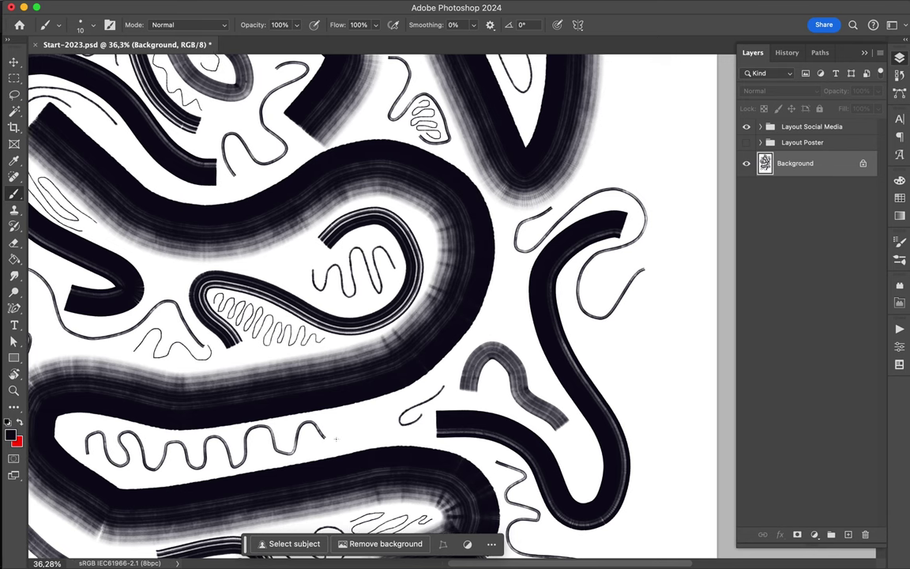
{"action": "mouse_move", "coordinate": [328, 427]}
{"action": "left_mouse_down"}
{"action": "mouse_move", "coordinate": [378, 431]}
{"action": "mouse_move", "coordinate": [381, 416]}
{"action": "mouse_move", "coordinate": [443, 377]}
{"action": "left_mouse_up"}
{"action": "scroll", "coordinate": [441, 377], "scroll_direction": "down", "scroll_amount": 5}
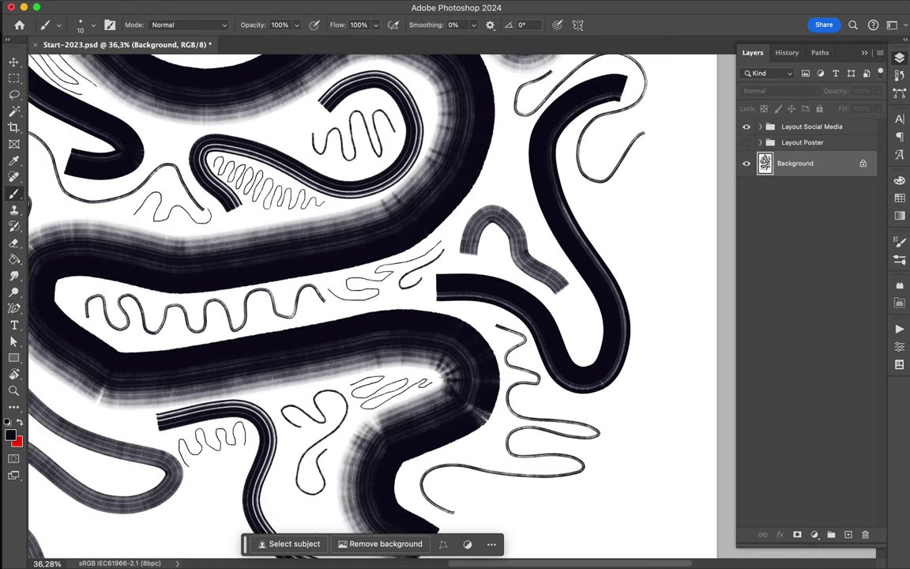
{"action": "scroll", "coordinate": [441, 378], "scroll_direction": "down", "scroll_amount": 5}
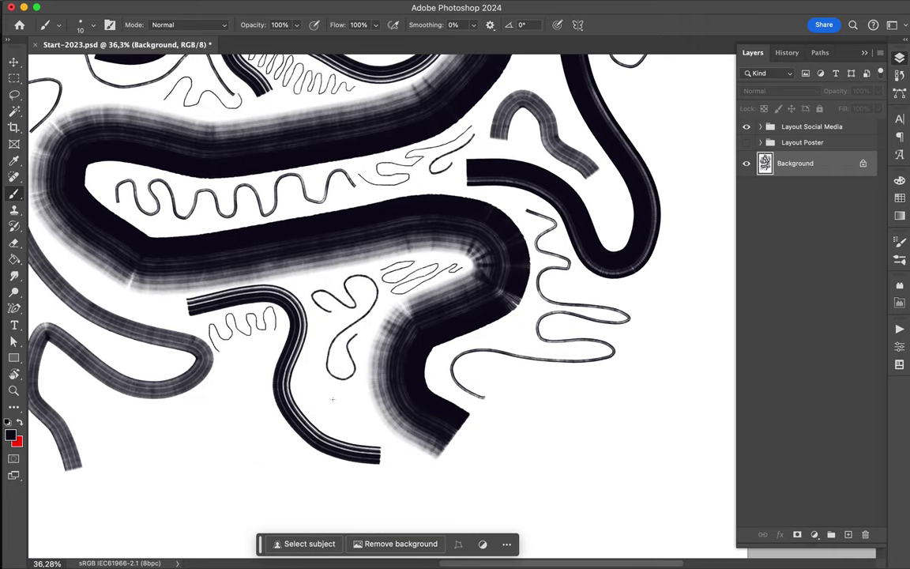
{"action": "mouse_move", "coordinate": [303, 384]}
{"action": "left_mouse_down"}
{"action": "mouse_move", "coordinate": [342, 409]}
{"action": "mouse_move", "coordinate": [365, 398]}
{"action": "mouse_move", "coordinate": [360, 365]}
{"action": "left_mouse_up"}
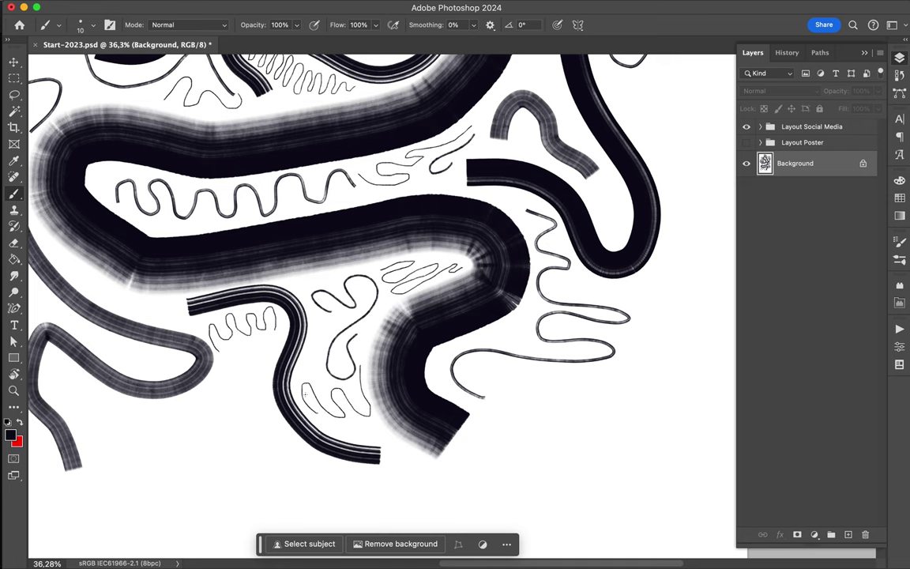
{"action": "scroll", "coordinate": [298, 401], "scroll_direction": "down", "scroll_amount": 3}
{"action": "scroll", "coordinate": [299, 401], "scroll_direction": "down", "scroll_amount": 2}
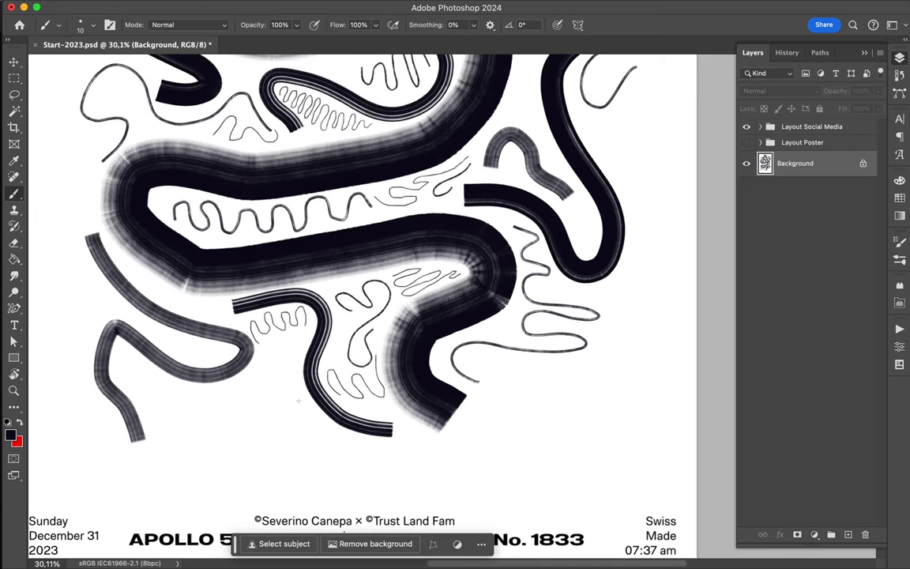
Step: Add a small y-shaped doodle and an exclamation mark beside the wavy line
{"action": "scroll", "coordinate": [300, 401], "scroll_direction": "up", "scroll_amount": 5}
{"action": "scroll", "coordinate": [299, 401], "scroll_direction": "left", "scroll_amount": 3}
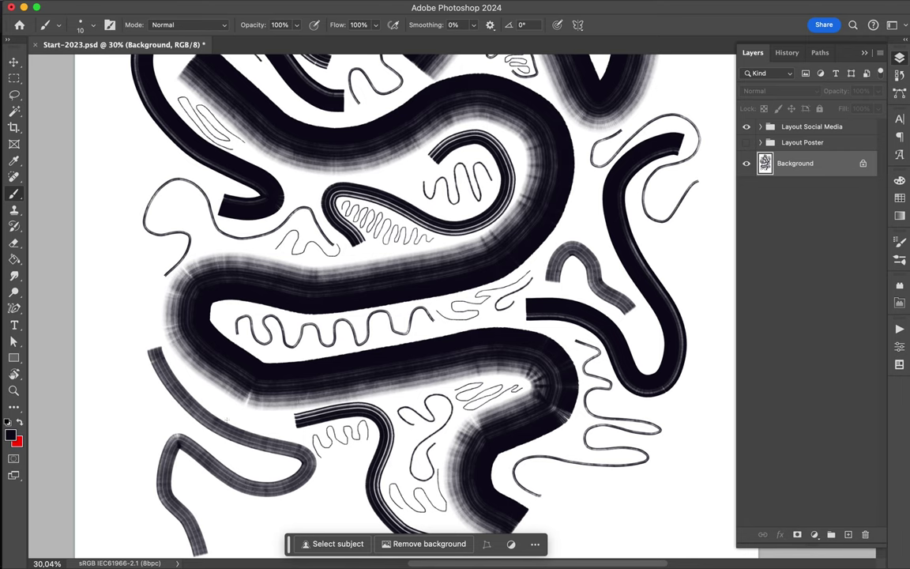
{"action": "mouse_move", "coordinate": [222, 402]}
{"action": "left_mouse_down"}
{"action": "mouse_move", "coordinate": [235, 407]}
{"action": "mouse_move", "coordinate": [238, 422]}
{"action": "left_mouse_up"}
{"action": "key", "text": "super+plus"}
{"action": "key", "text": "super+plus"}
{"action": "mouse_move", "coordinate": [161, 445]}
{"action": "left_mouse_down"}
{"action": "mouse_move", "coordinate": [175, 461]}
{"action": "mouse_move", "coordinate": [196, 454]}
{"action": "mouse_move", "coordinate": [200, 472]}
{"action": "mouse_move", "coordinate": [228, 473]}
{"action": "left_mouse_up"}
{"action": "left_click", "coordinate": [211, 469]}
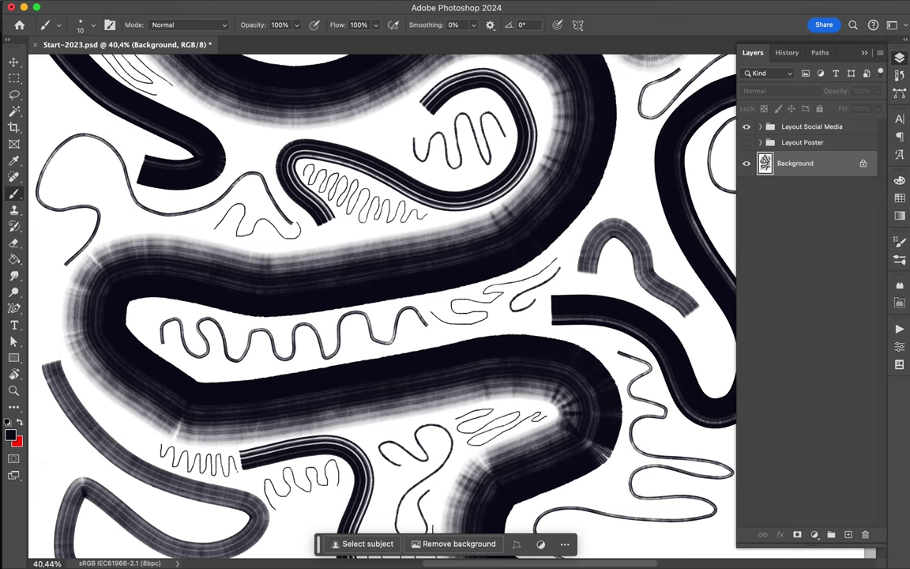
Step: Add two small marks beside the squiggle, discarding an unwanted S-stroke
{"action": "scroll", "coordinate": [452, 257], "scroll_direction": "down", "scroll_amount": 2}
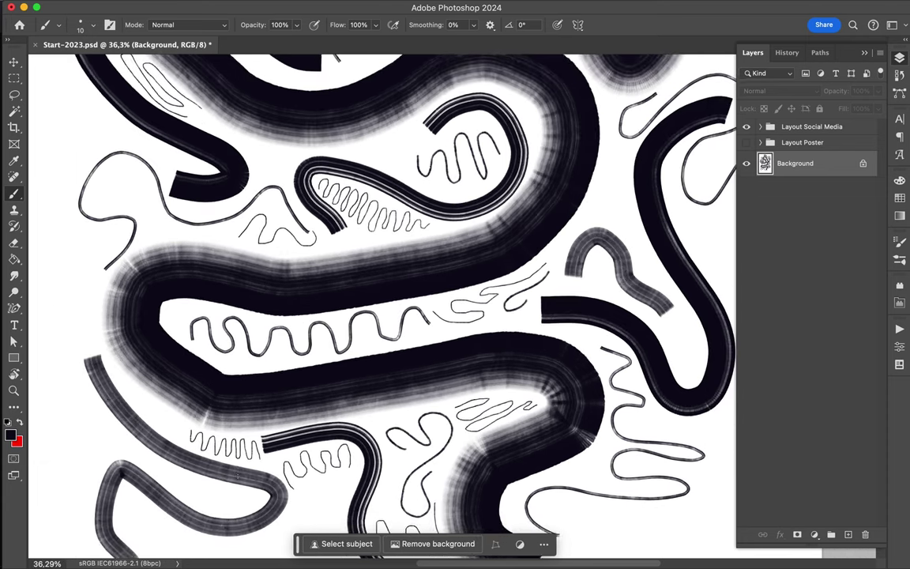
{"action": "scroll", "coordinate": [237, 476], "scroll_direction": "up", "scroll_amount": 3}
{"action": "scroll", "coordinate": [237, 475], "scroll_direction": "right", "scroll_amount": 2}
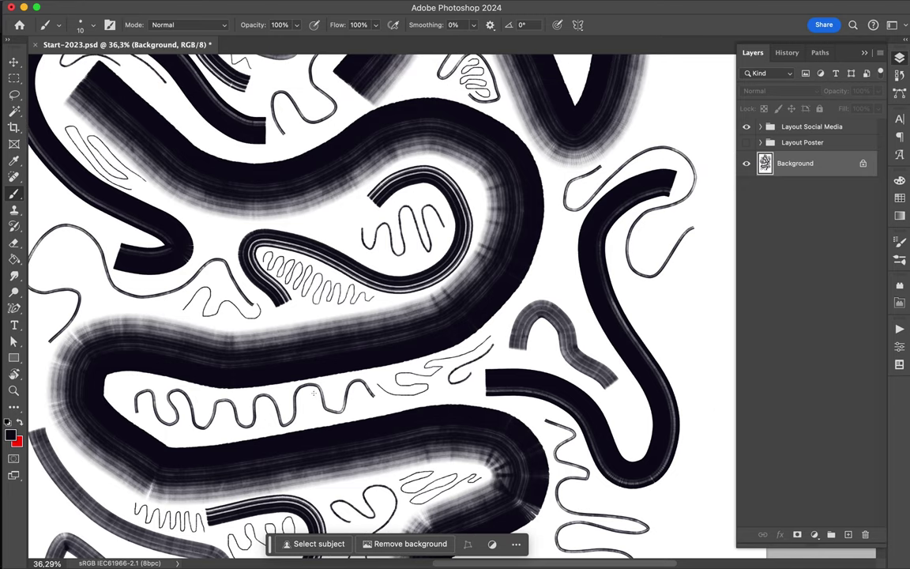
{"action": "left_click_drag", "start_coordinate": [314, 393], "coordinate": [307, 420]}
{"action": "key", "text": "ctrl+z"}
{"action": "left_click_drag", "start_coordinate": [313, 419], "coordinate": [322, 416]}
{"action": "left_click_drag", "start_coordinate": [311, 400], "coordinate": [319, 398]}
Step: Add a short ink stroke by the wavy line and a thin hooked curve, then fit the poster
{"action": "scroll", "coordinate": [359, 280], "scroll_direction": "up", "scroll_amount": 3}
{"action": "scroll", "coordinate": [359, 280], "scroll_direction": "up", "scroll_amount": 3}
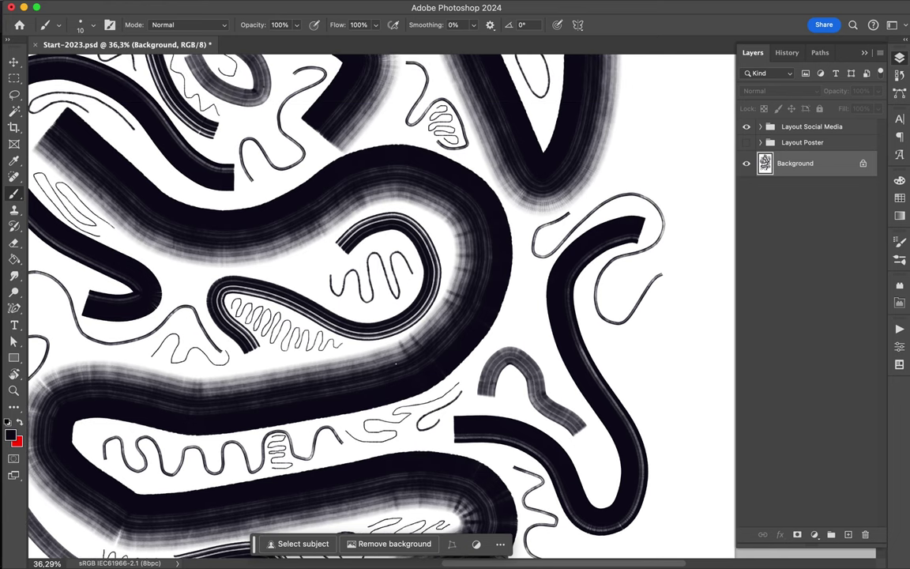
{"action": "scroll", "coordinate": [360, 281], "scroll_direction": "up", "scroll_amount": 3}
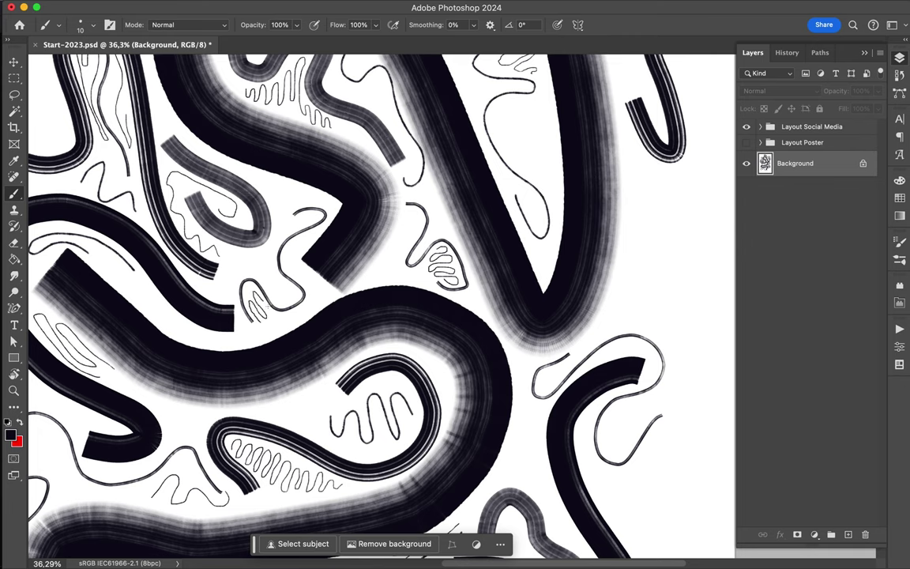
{"action": "left_click_drag", "start_coordinate": [280, 315], "coordinate": [309, 300]}
{"action": "scroll", "coordinate": [403, 250], "scroll_direction": "up", "scroll_amount": 3}
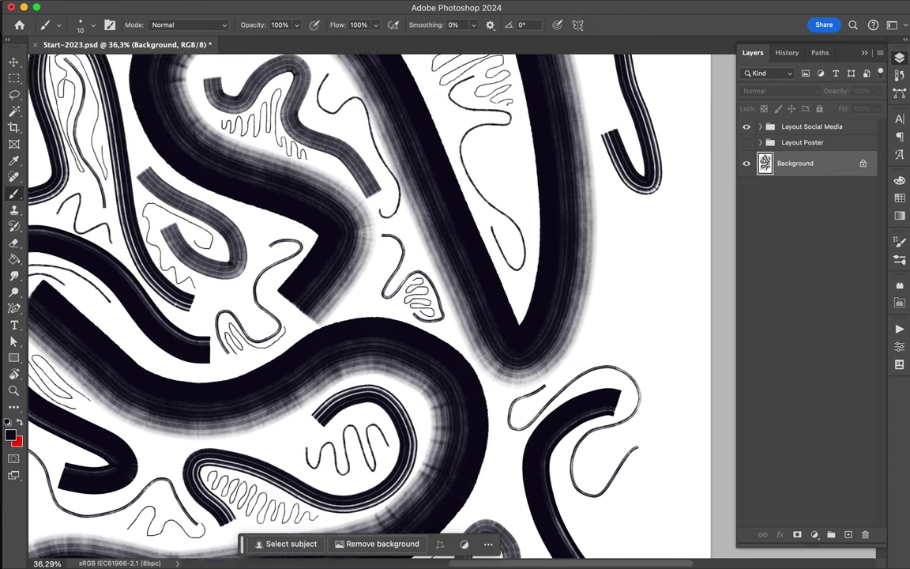
{"action": "scroll", "coordinate": [404, 249], "scroll_direction": "right", "scroll_amount": 2}
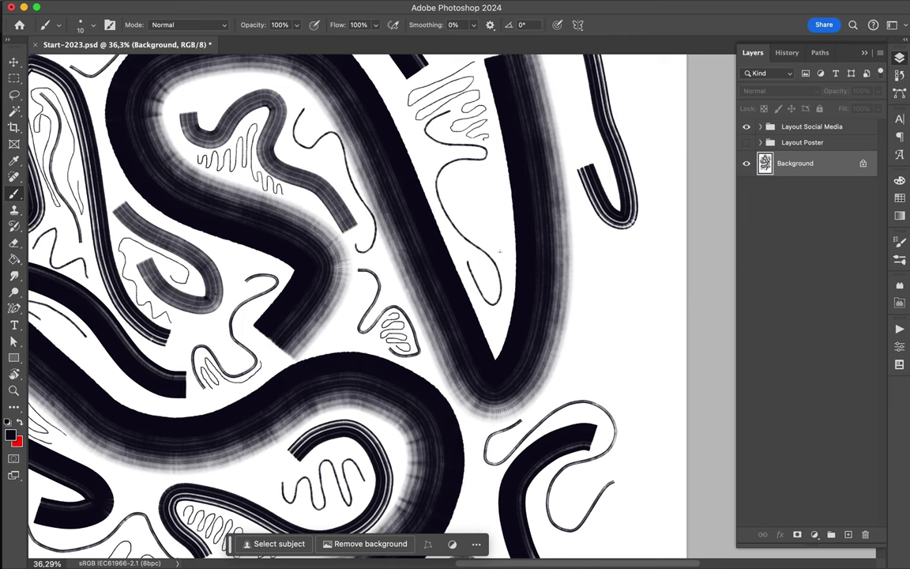
{"action": "mouse_move", "coordinate": [499, 248]}
{"action": "left_mouse_down"}
{"action": "mouse_move", "coordinate": [496, 191]}
{"action": "mouse_move", "coordinate": [454, 176]}
{"action": "left_mouse_up"}
{"action": "scroll", "coordinate": [453, 177], "scroll_direction": "down", "scroll_amount": 3}
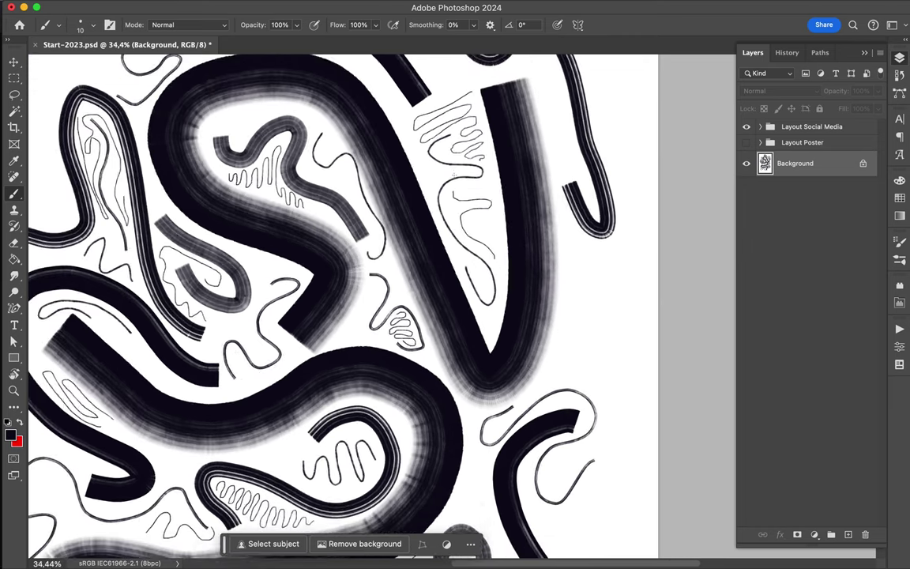
{"action": "scroll", "coordinate": [453, 177], "scroll_direction": "up", "scroll_amount": 1}
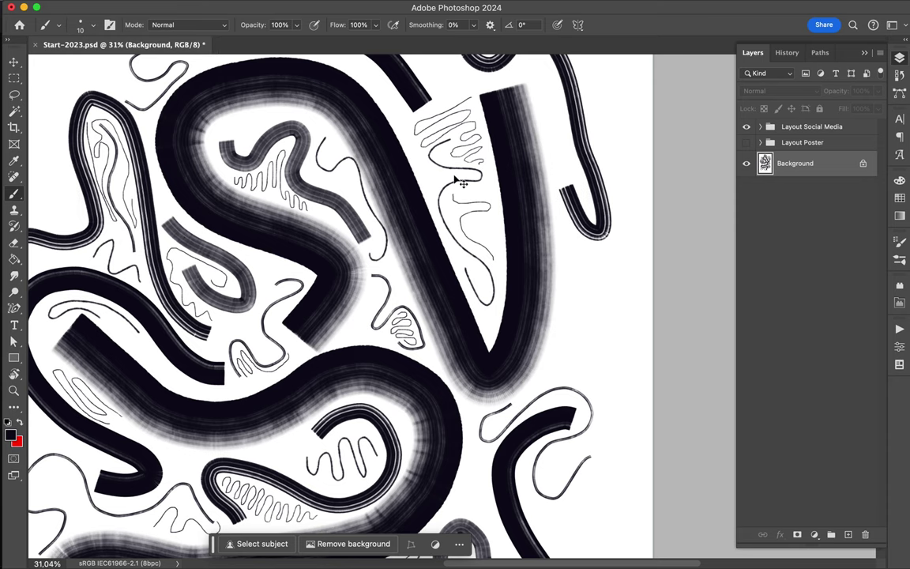
{"action": "key", "text": "ctrl+0"}
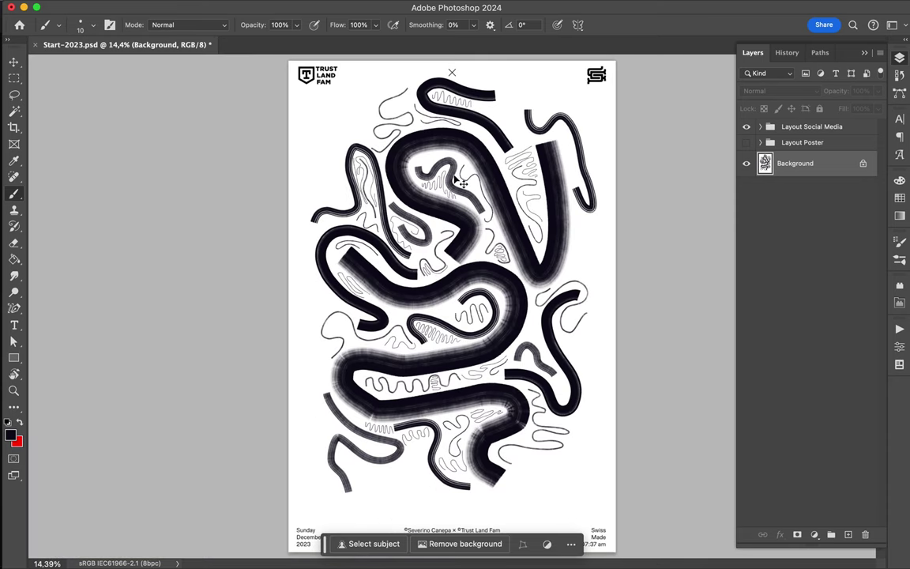
Step: Save the poster document
{"action": "key", "text": "ctrl+s"}
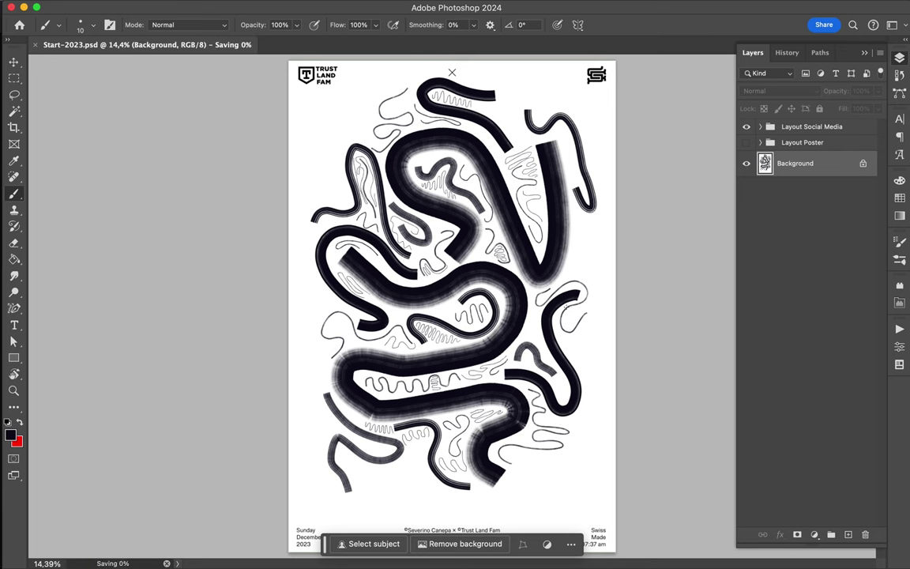
{"action": "scroll", "coordinate": [454, 308], "scroll_direction": "up", "scroll_amount": 1}
{"action": "scroll", "coordinate": [454, 308], "scroll_direction": "up", "scroll_amount": 3}
{"action": "scroll", "coordinate": [455, 308], "scroll_direction": "up", "scroll_amount": 3}
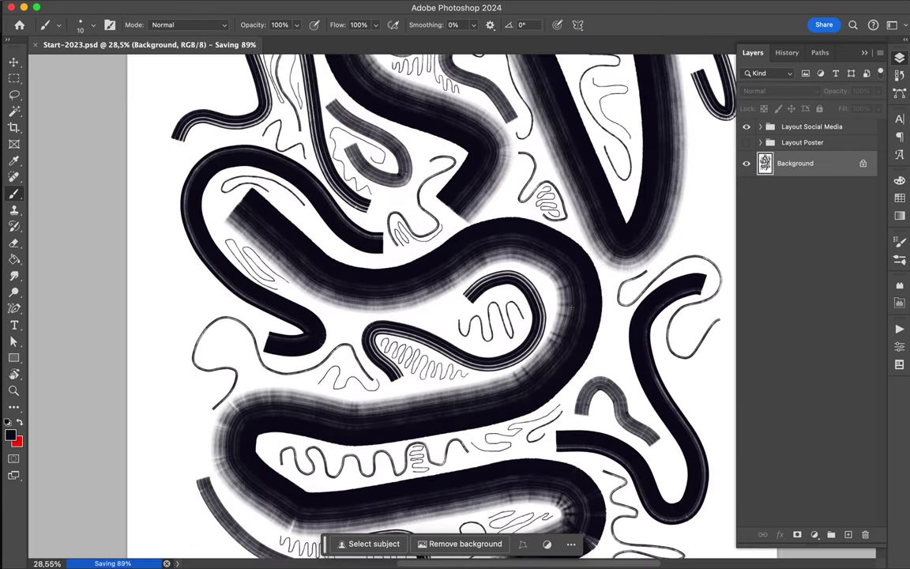
{"action": "scroll", "coordinate": [573, 305], "scroll_direction": "right", "scroll_amount": 3}
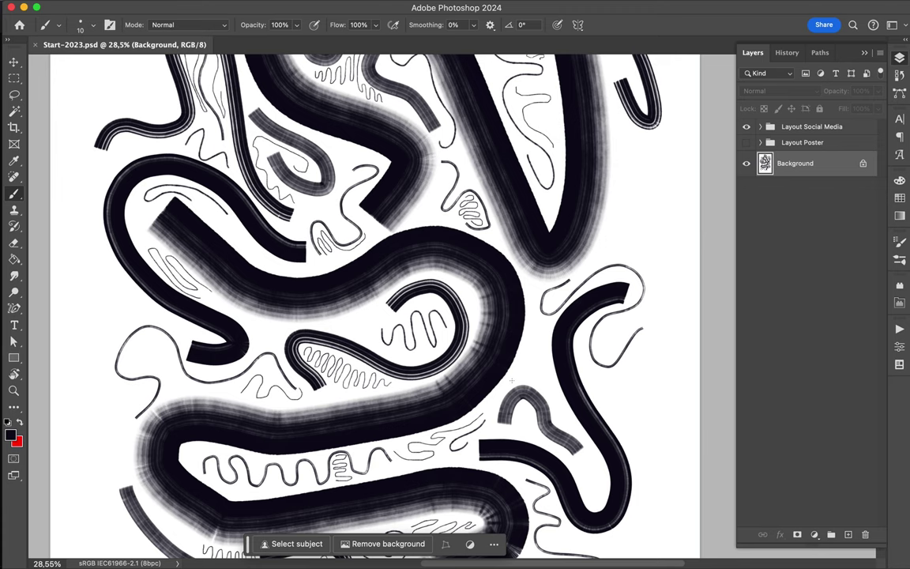
Step: Add thin vertical hatch lines beside the big curve, undoing an extra freehand loop
{"action": "left_click_drag", "start_coordinate": [524, 357], "coordinate": [528, 334]}
{"action": "mouse_move", "coordinate": [523, 377]}
{"action": "left_mouse_down"}
{"action": "mouse_move", "coordinate": [533, 327]}
{"action": "mouse_move", "coordinate": [538, 369]}
{"action": "mouse_move", "coordinate": [545, 352]}
{"action": "left_mouse_up"}
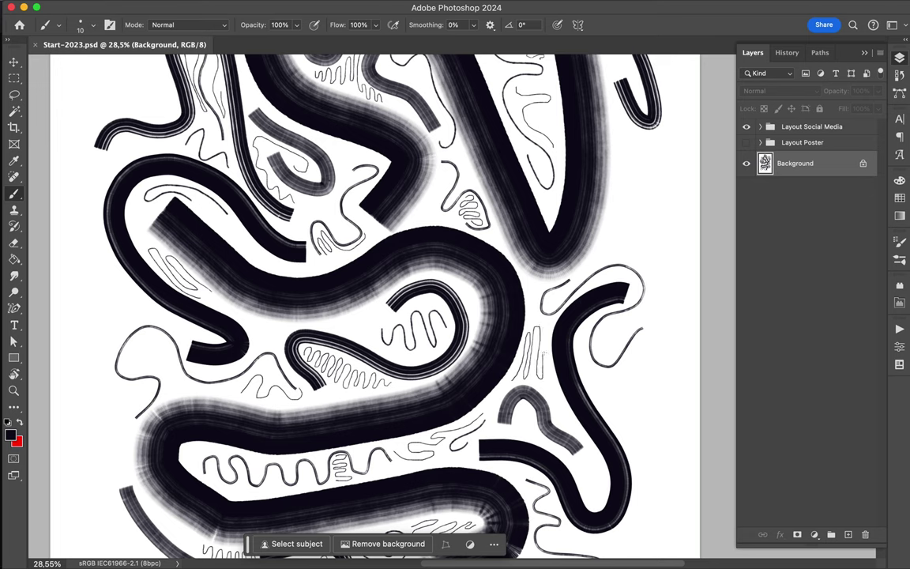
{"action": "left_click", "coordinate": [554, 386]}
{"action": "left_click_drag", "start_coordinate": [603, 329], "coordinate": [609, 357]}
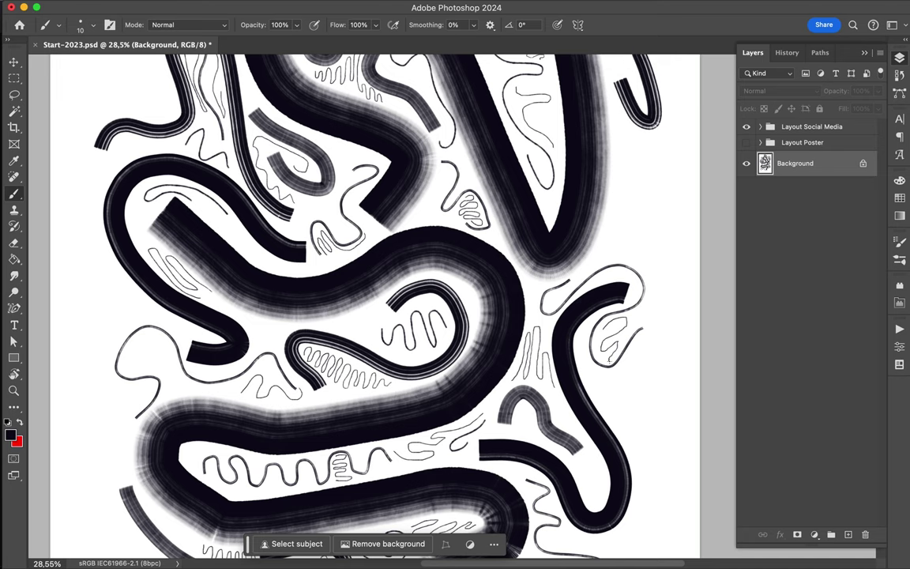
{"action": "key", "text": "ctrl+z"}
{"action": "key", "text": "ctrl+z"}
Step: Unlock the Background as Layer 0 and move its artwork down 358 px
{"action": "key", "text": "ctrl+0"}
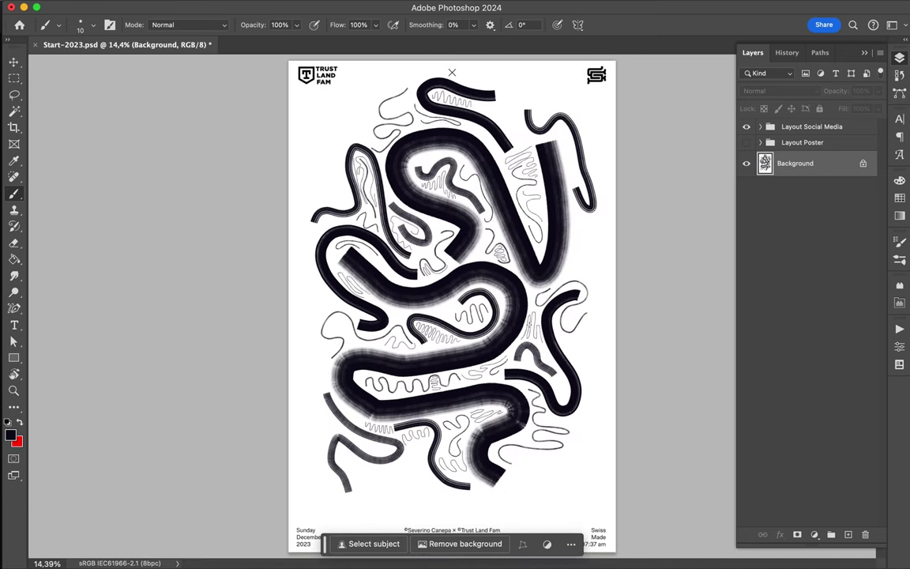
{"action": "key", "text": "v"}
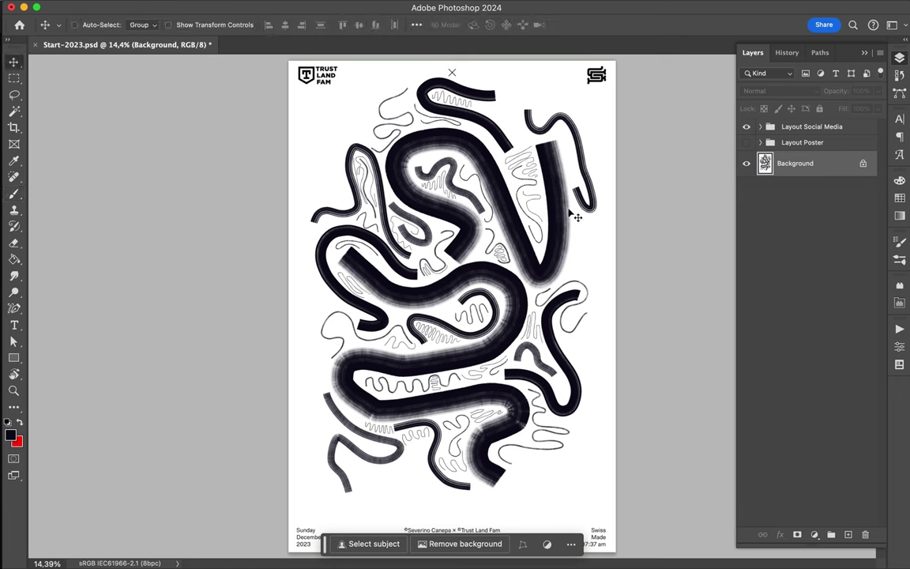
{"action": "left_click_drag", "start_coordinate": [504, 194], "coordinate": [555, 231]}
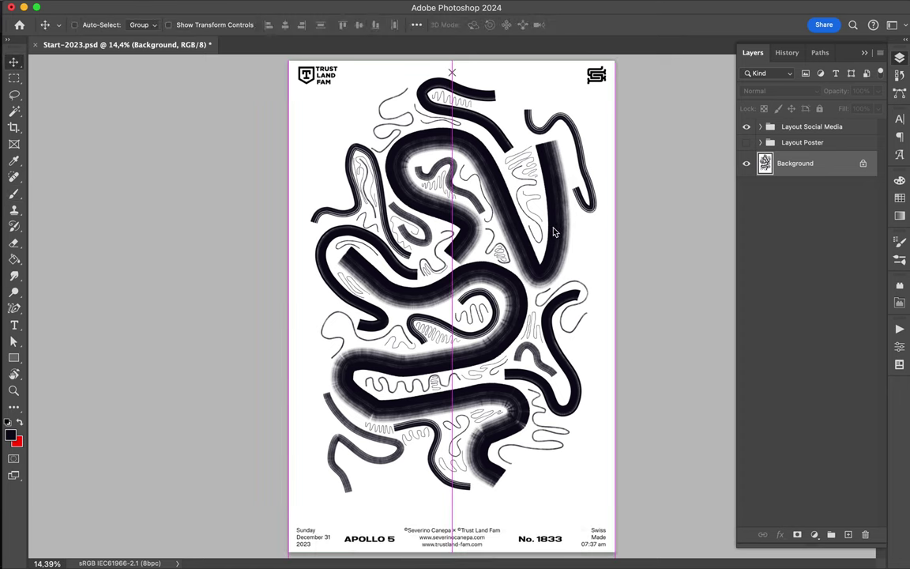
{"action": "left_click", "coordinate": [524, 215]}
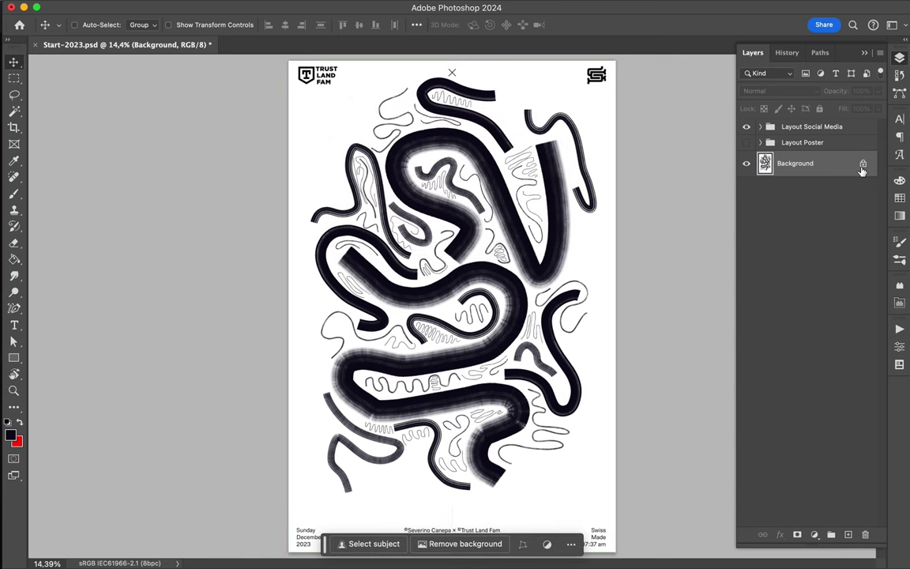
{"action": "left_click", "coordinate": [863, 163]}
{"action": "left_click_drag", "start_coordinate": [503, 245], "coordinate": [506, 250]}
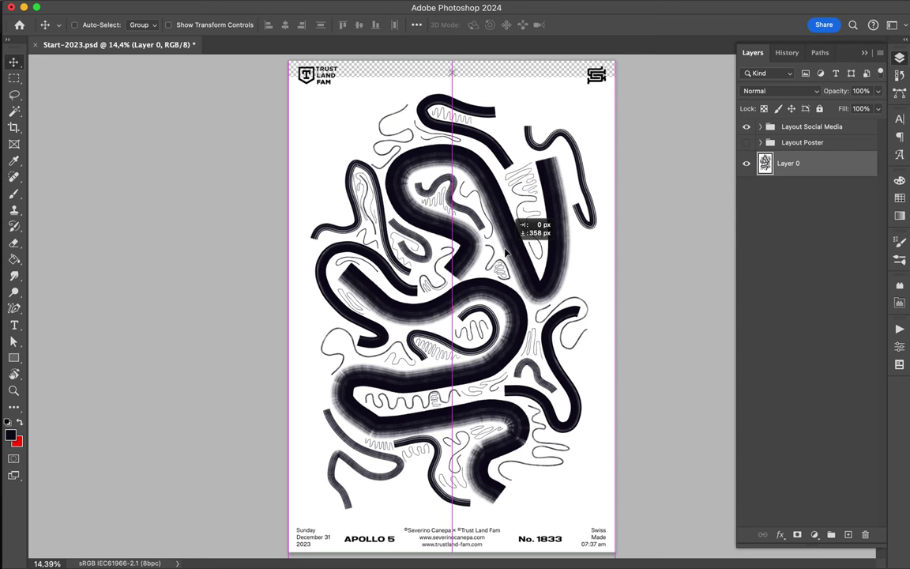
{"action": "left_click_drag", "start_coordinate": [506, 250], "coordinate": [507, 250]}
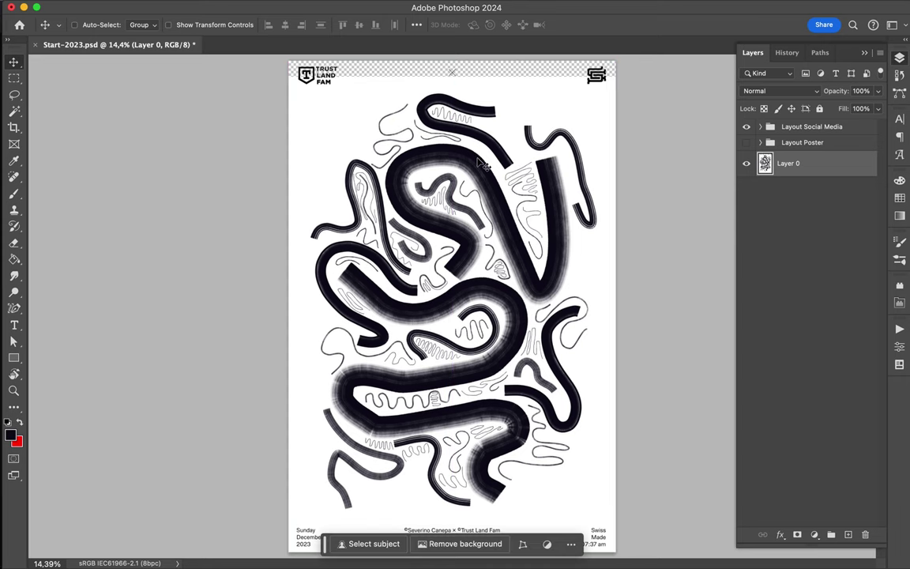
Step: Draw a white 7464 × 598 px rectangle, Rectangle 3, across the top strip
{"action": "key", "text": "u"}
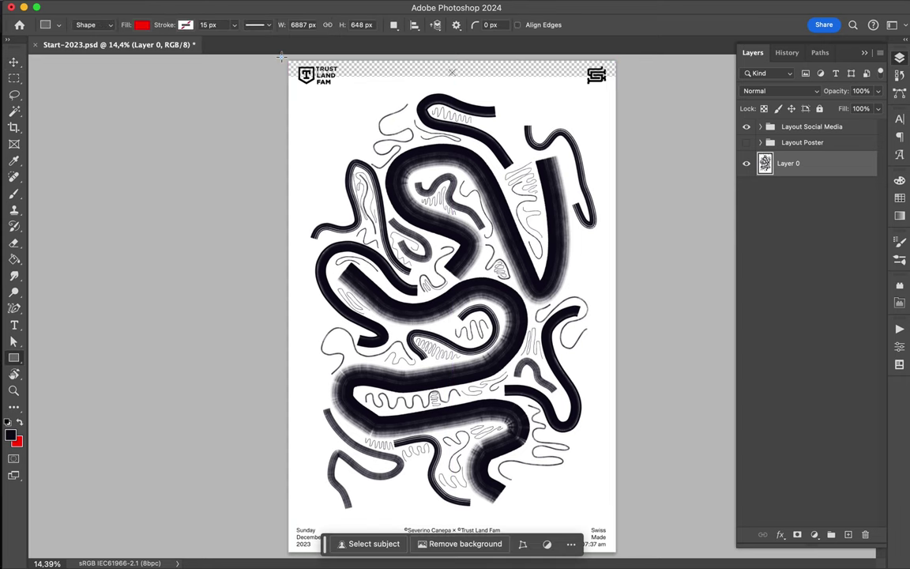
{"action": "left_click_drag", "start_coordinate": [281, 57], "coordinate": [284, 61]}
{"action": "left_click_drag", "start_coordinate": [474, 68], "coordinate": [621, 84]}
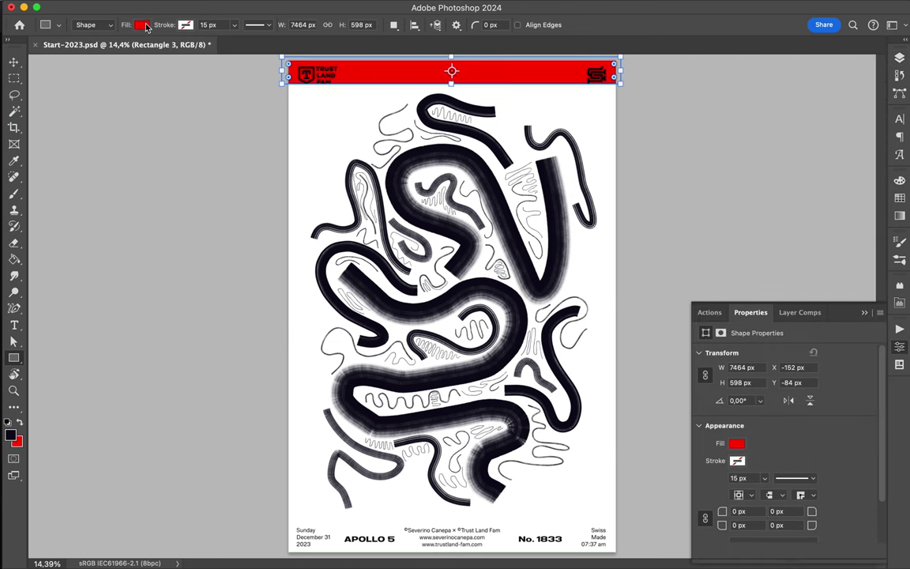
{"action": "left_click", "coordinate": [142, 26]}
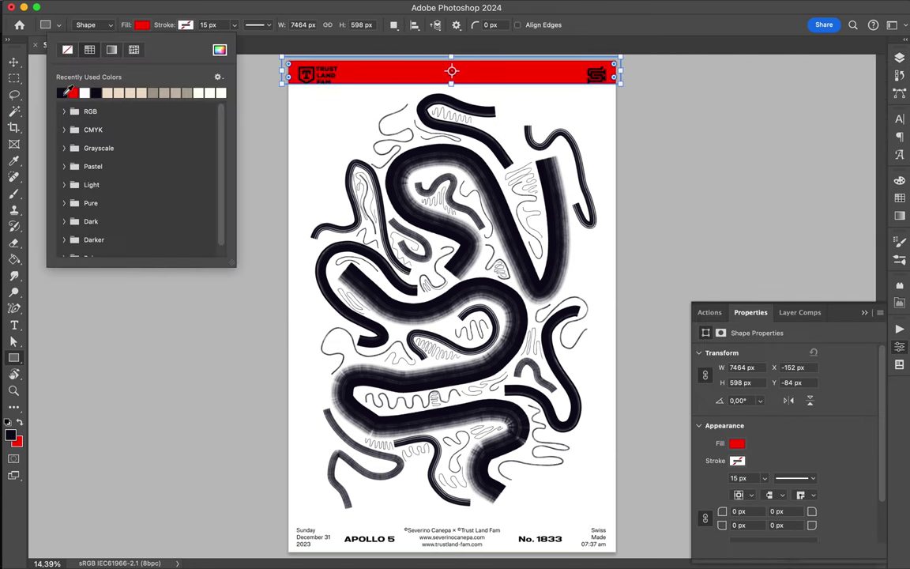
{"action": "left_click", "coordinate": [85, 92]}
{"action": "key", "text": "v"}
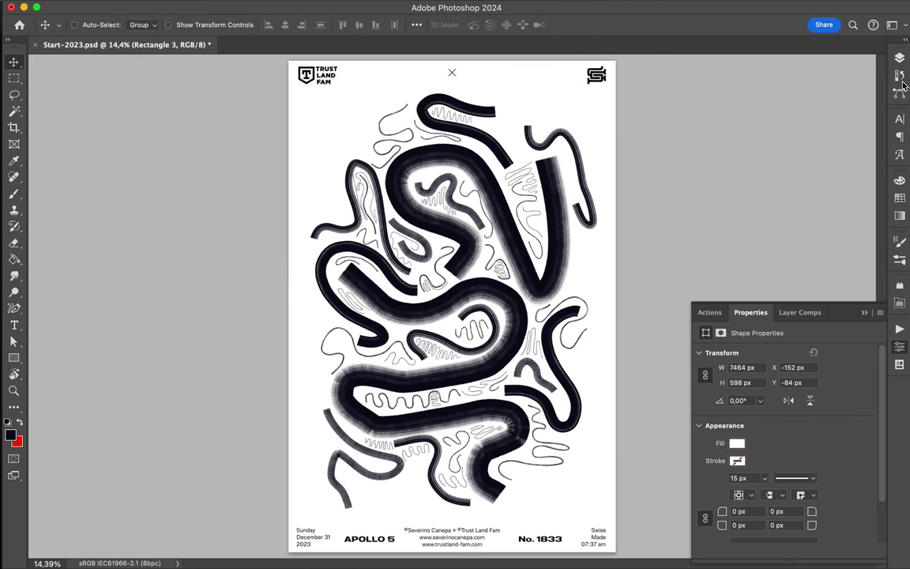
{"action": "left_click", "coordinate": [899, 57]}
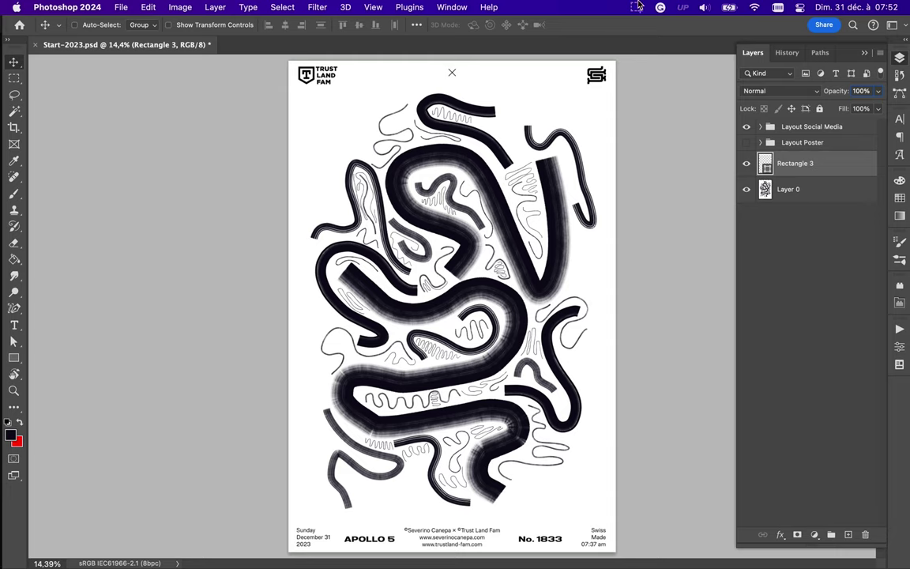
Step: Stop the screen recording so the finished white poster with black marker strokes is shown alone
{"action": "left_click", "coordinate": [636, 7]}
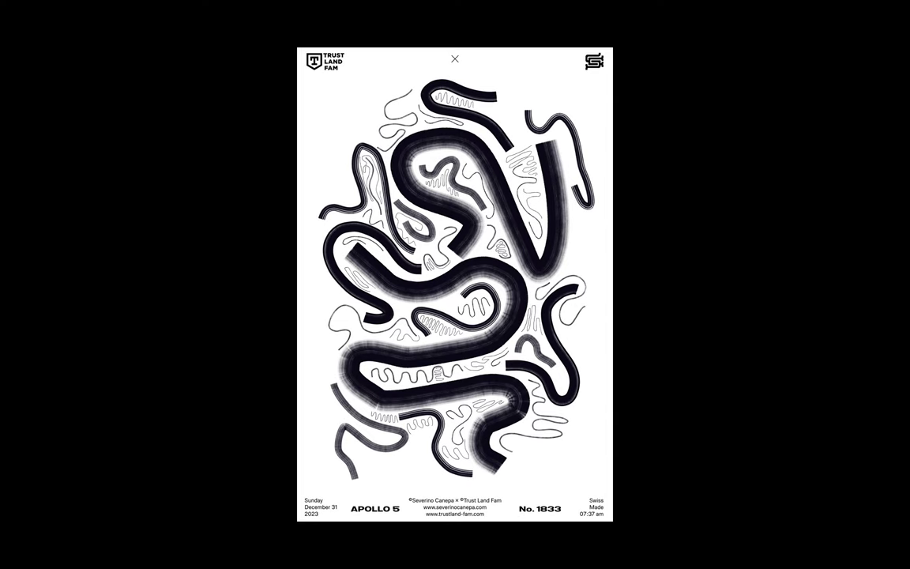